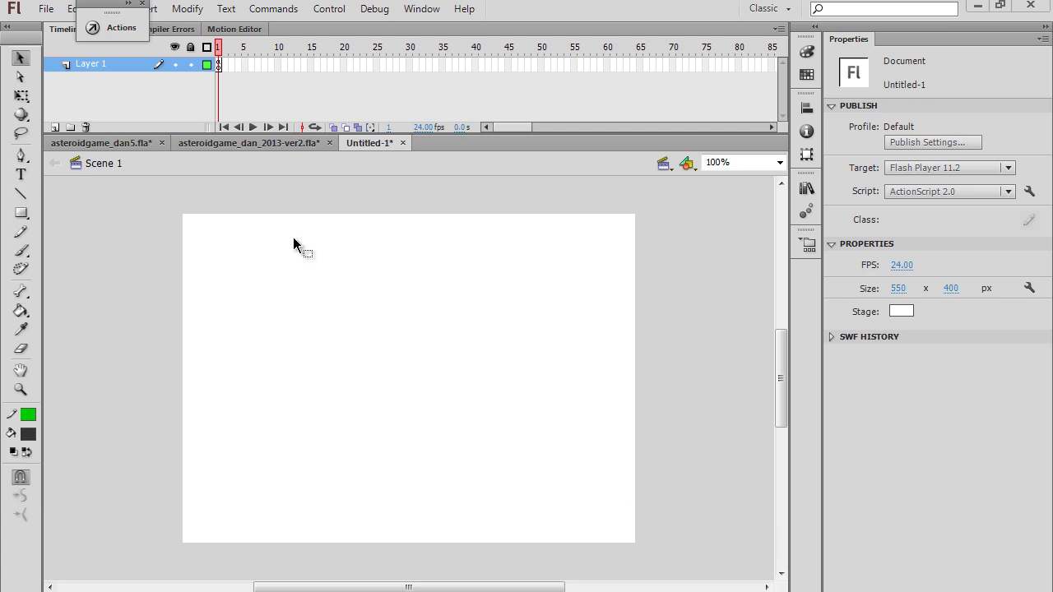
Test-run asteroidgame_dan5 and start the game from its title screen
click(98, 139)
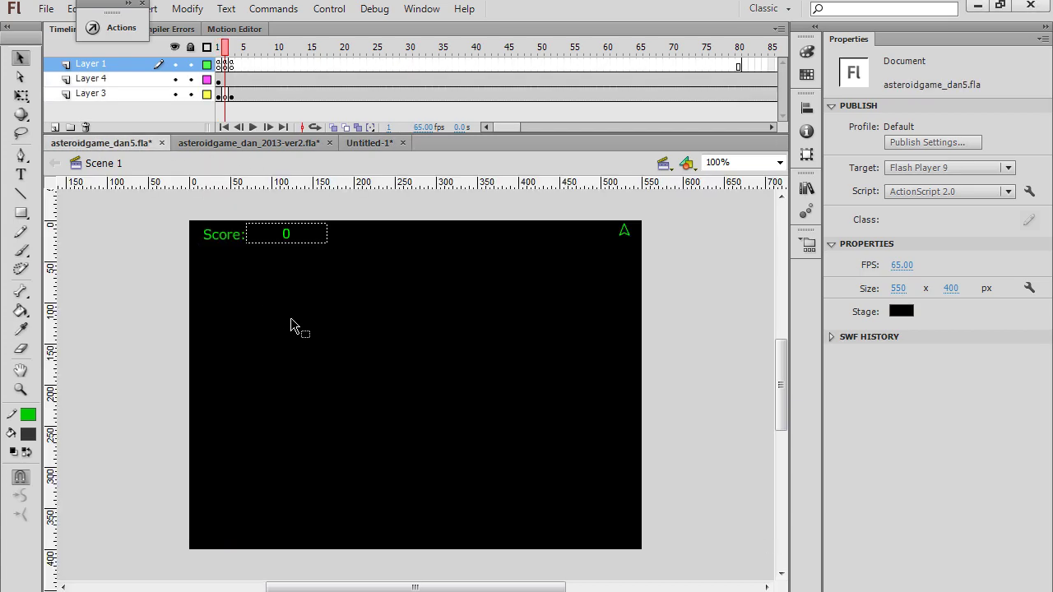
key(ctrl+Return)
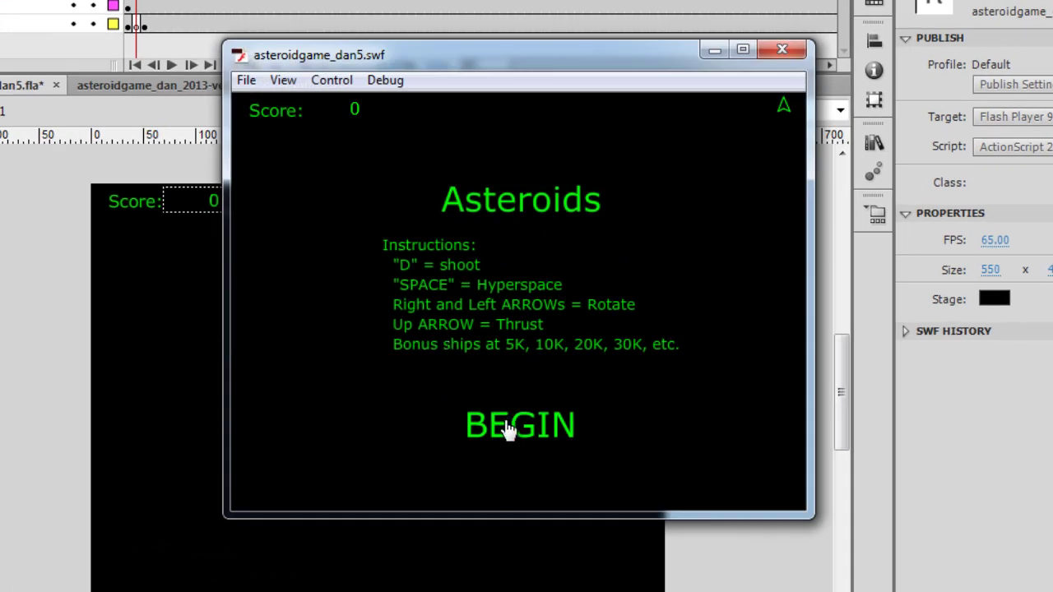
click(517, 415)
Fly the ship and shoot asteroids, raising the score to 480
key(Left)
key(Up)
key(Up)
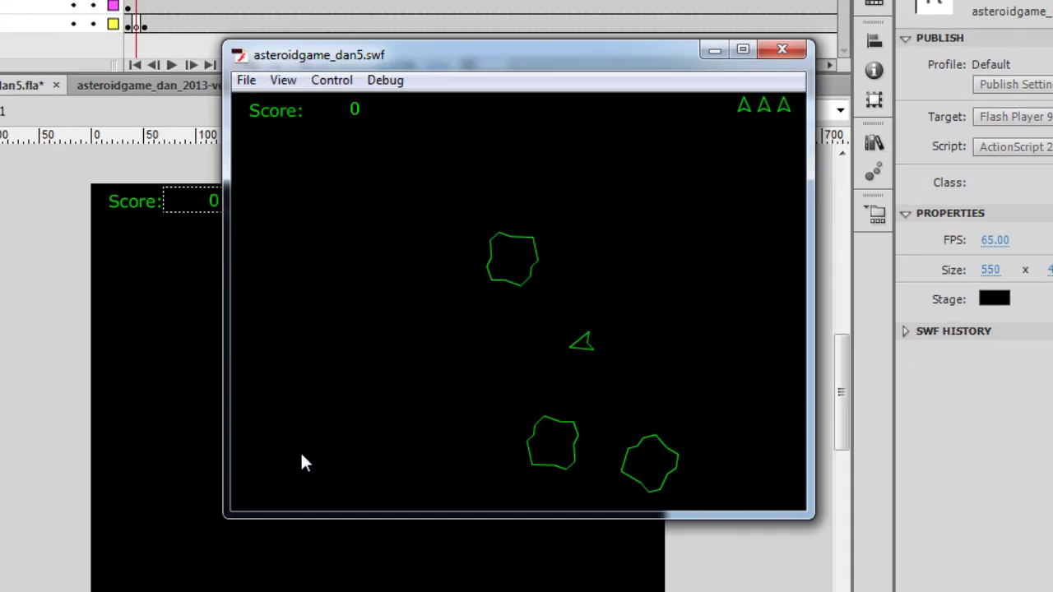
key(Right)
key(Right)
key(space)
key(Right)
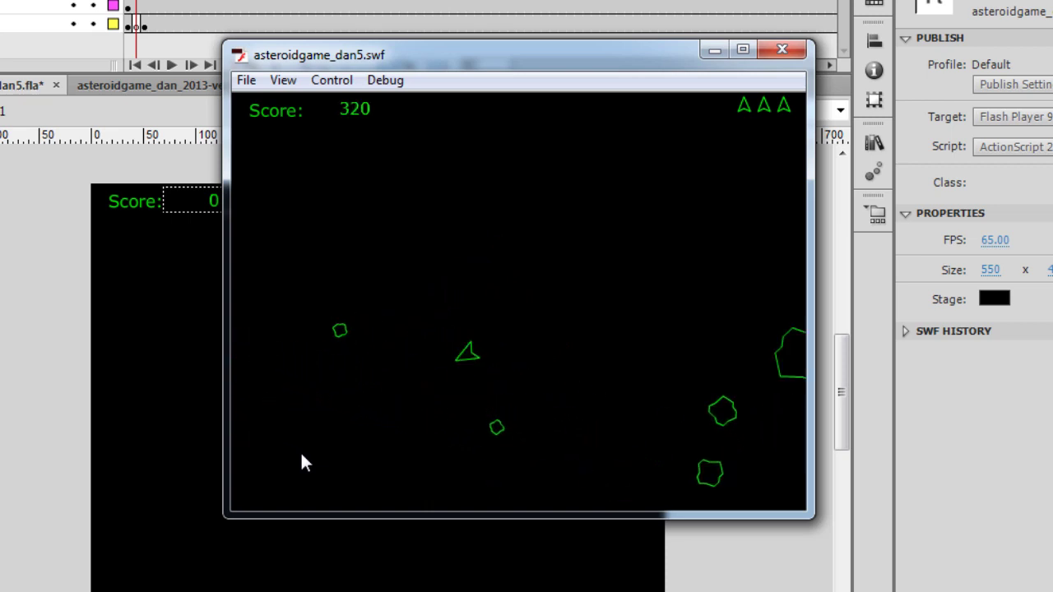
key(space)
key(Right)
key(space)
key(Up)
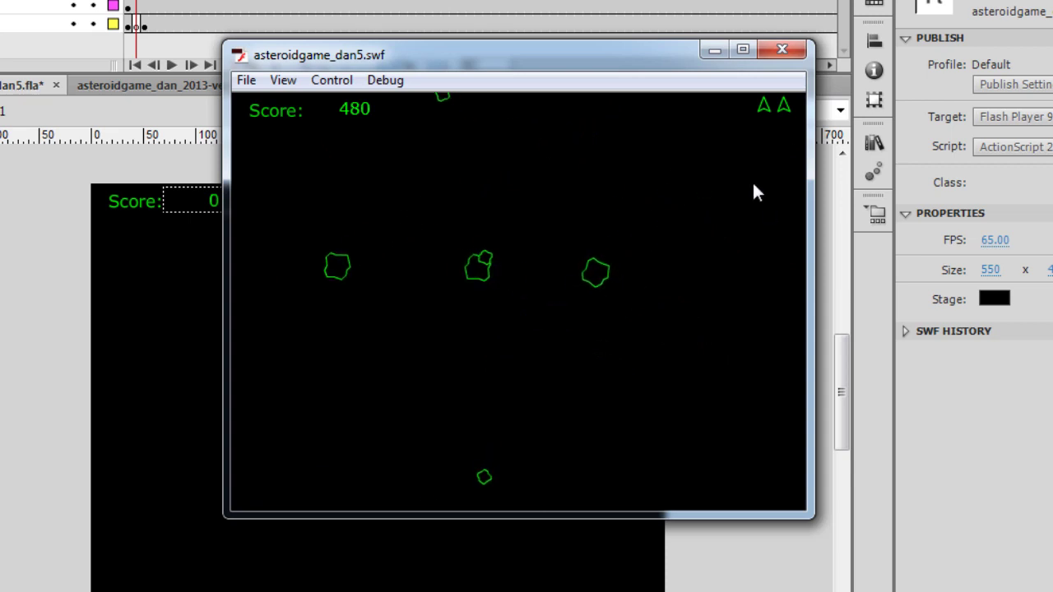
Close the game window and test-run asteroidgame_dan_2013-ver2
click(782, 53)
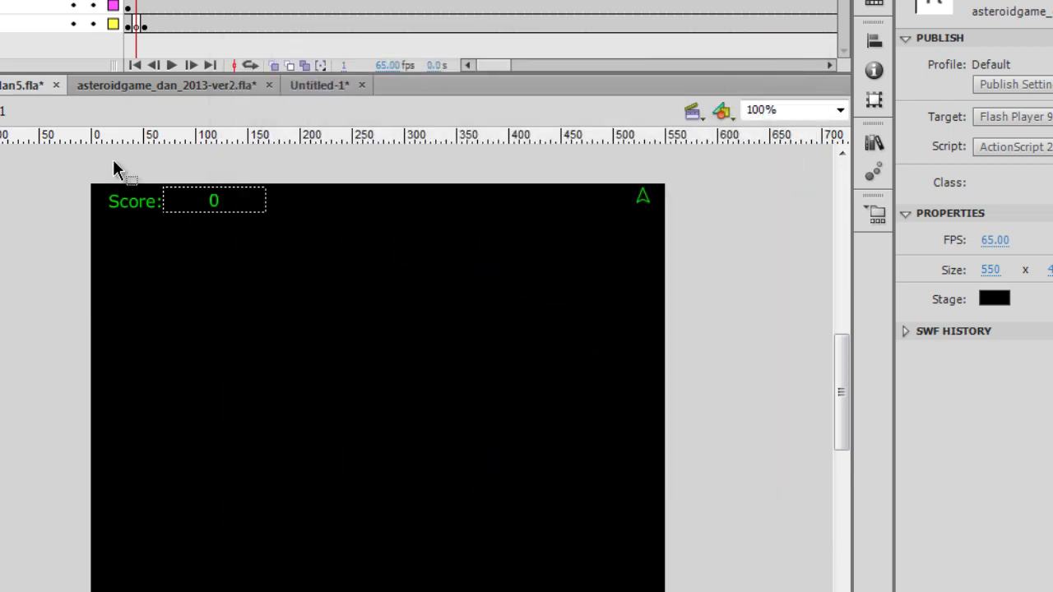
click(132, 84)
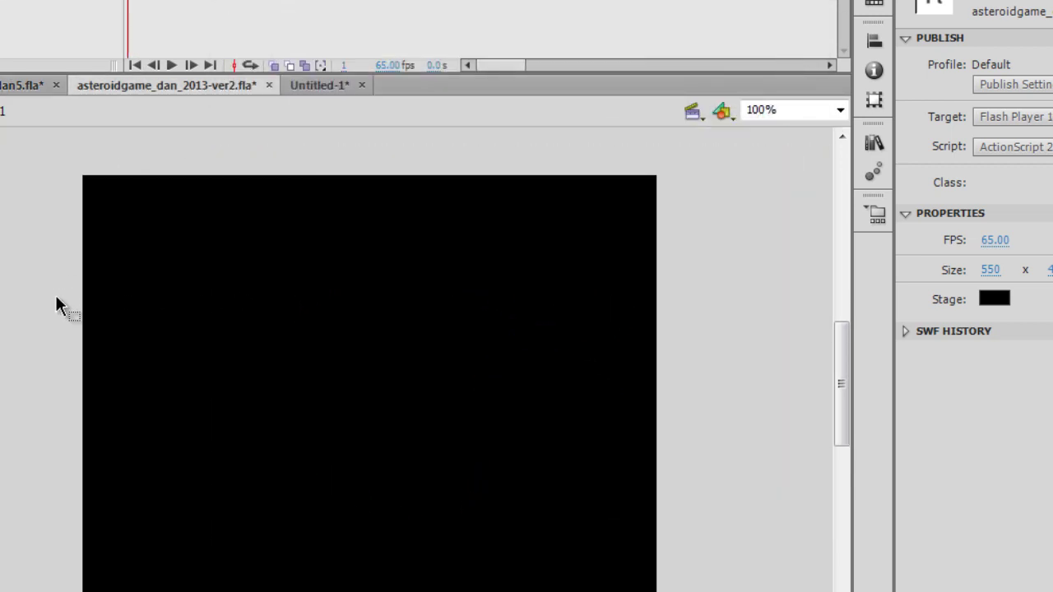
key(ctrl+Return)
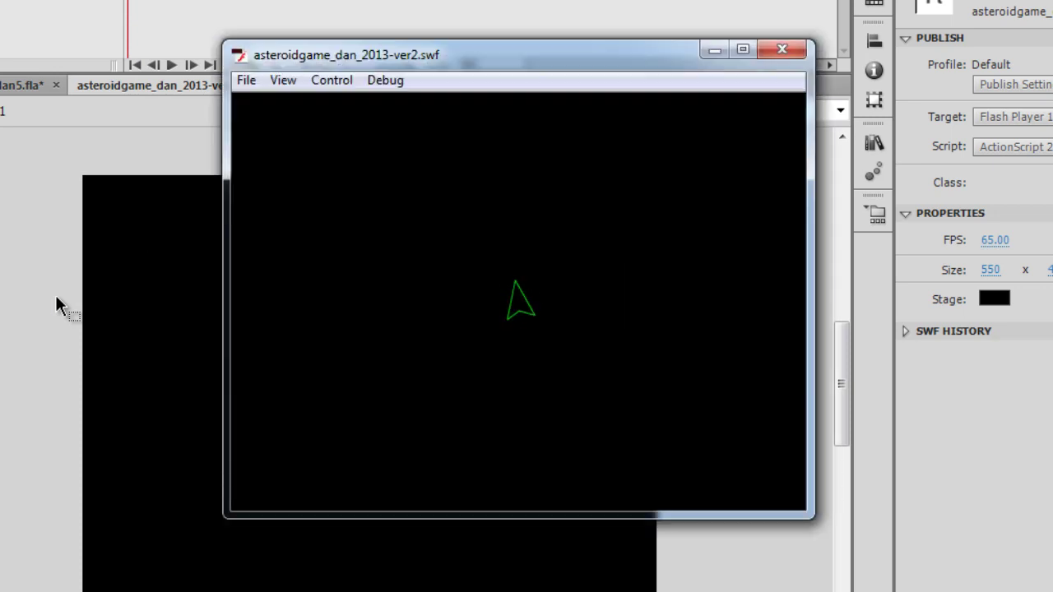
Steer the lone green ship around the empty black stage with the arrow keys
key(Up)
key(Left)
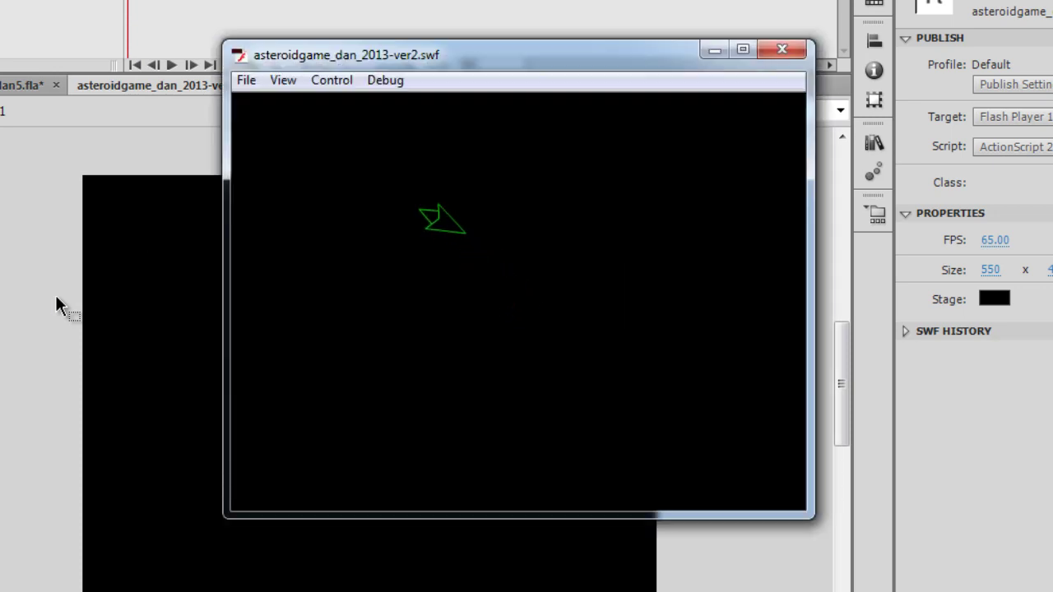
key(Up)
key(Left)
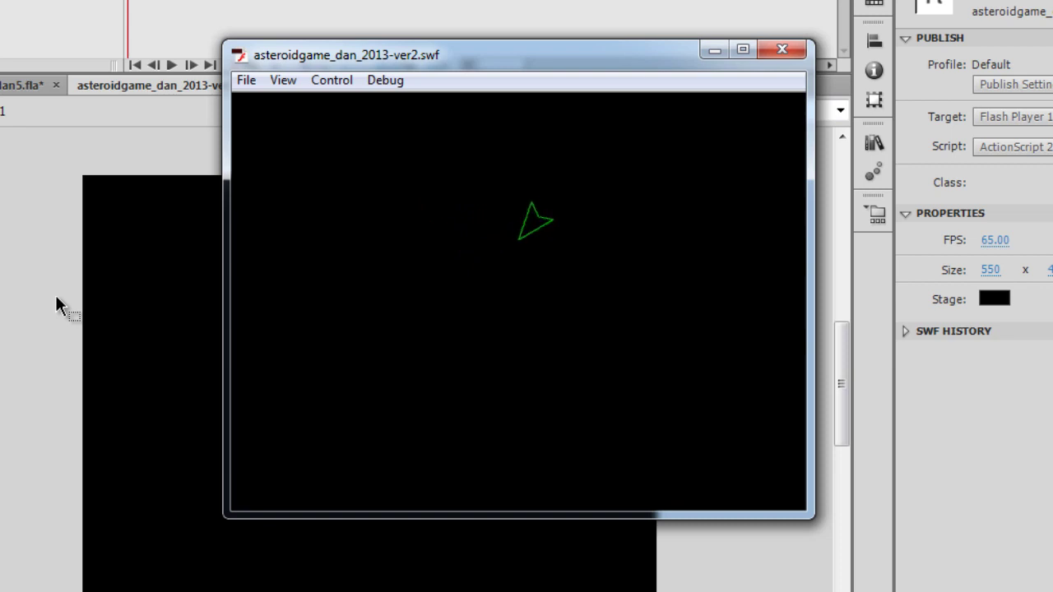
key(Right)
key(Up)
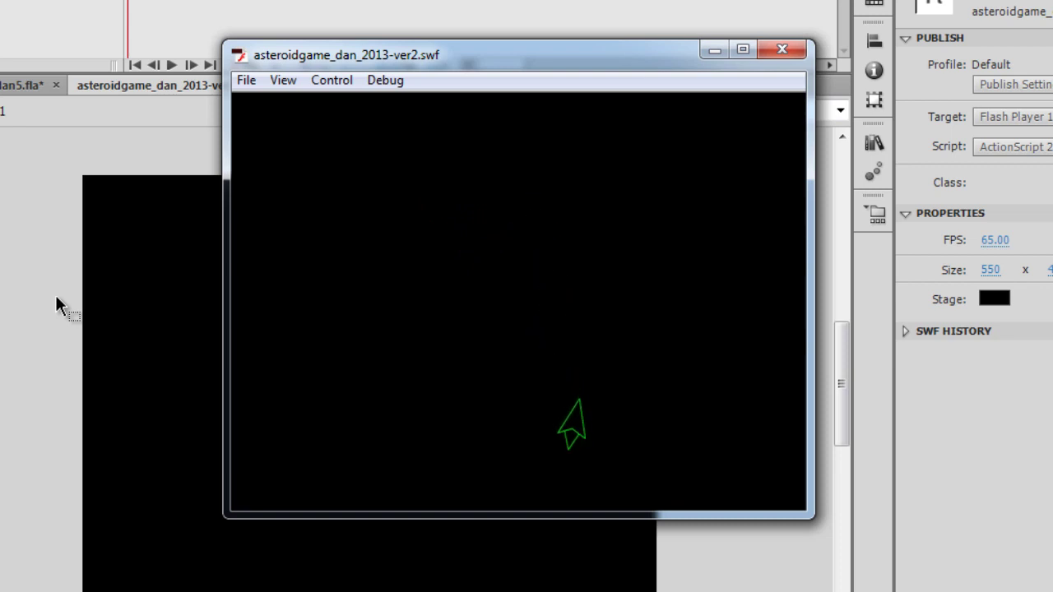
key(Left)
key(Up)
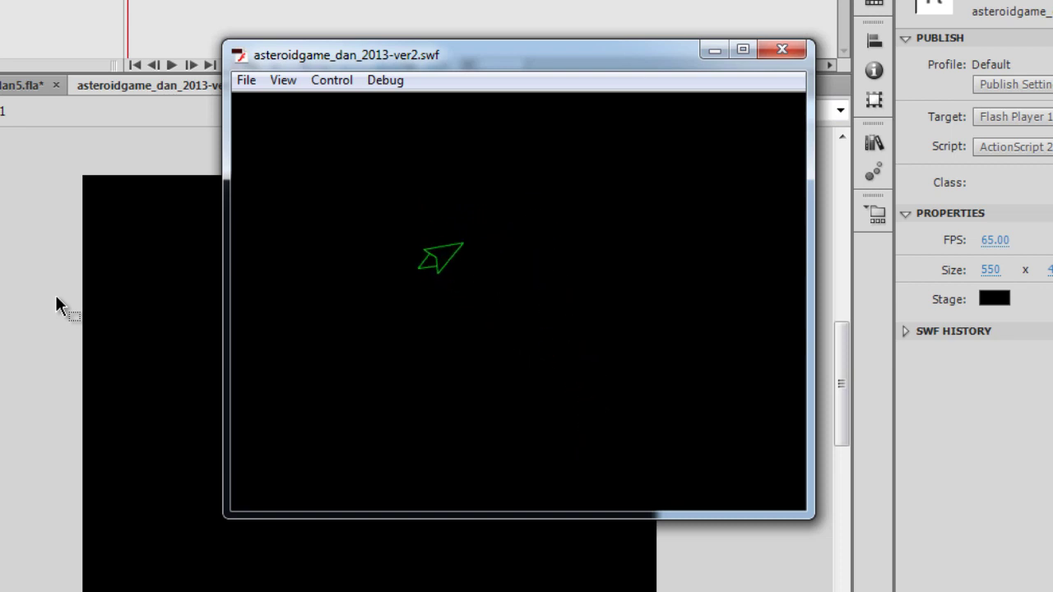
key(Right)
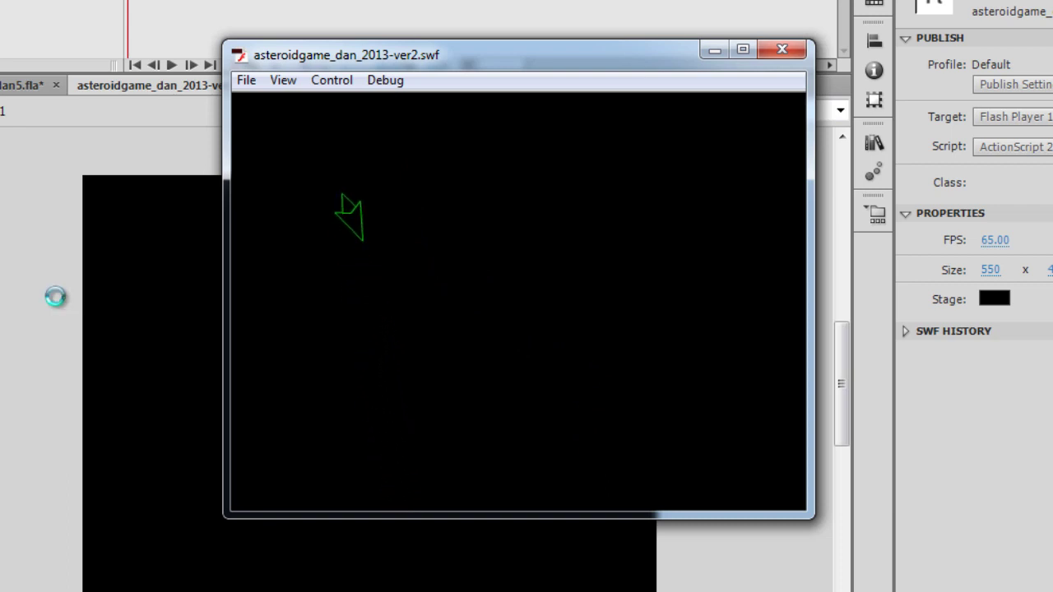
key(Right)
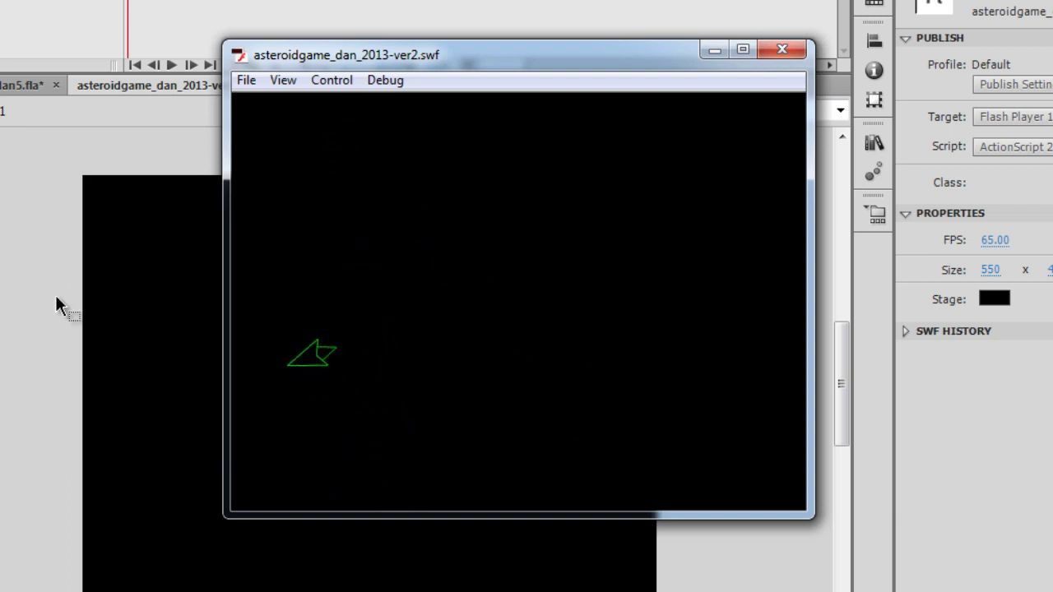
key(Right)
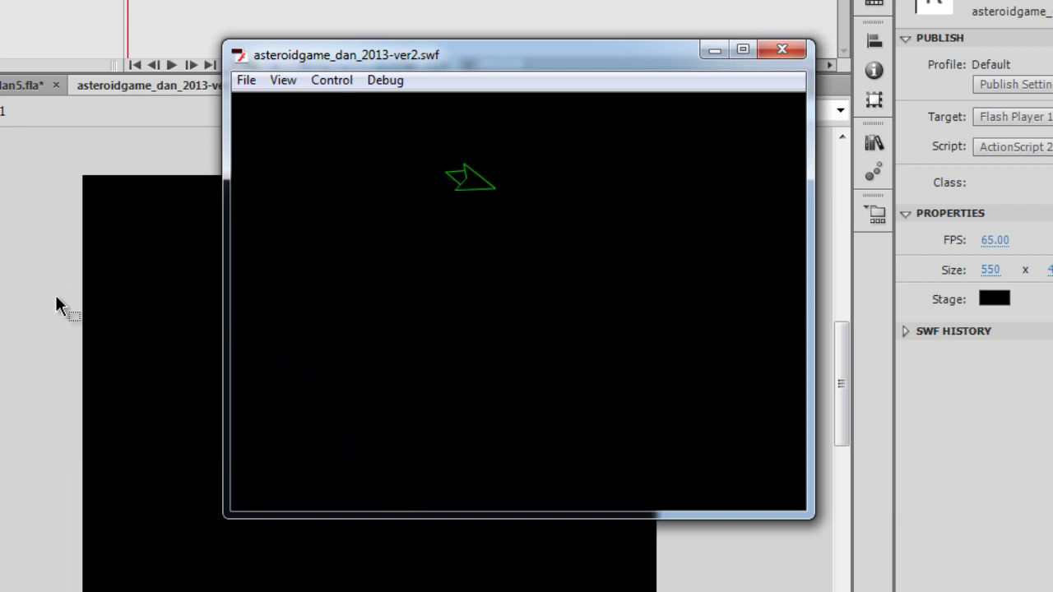
key(Right)
key(Up)
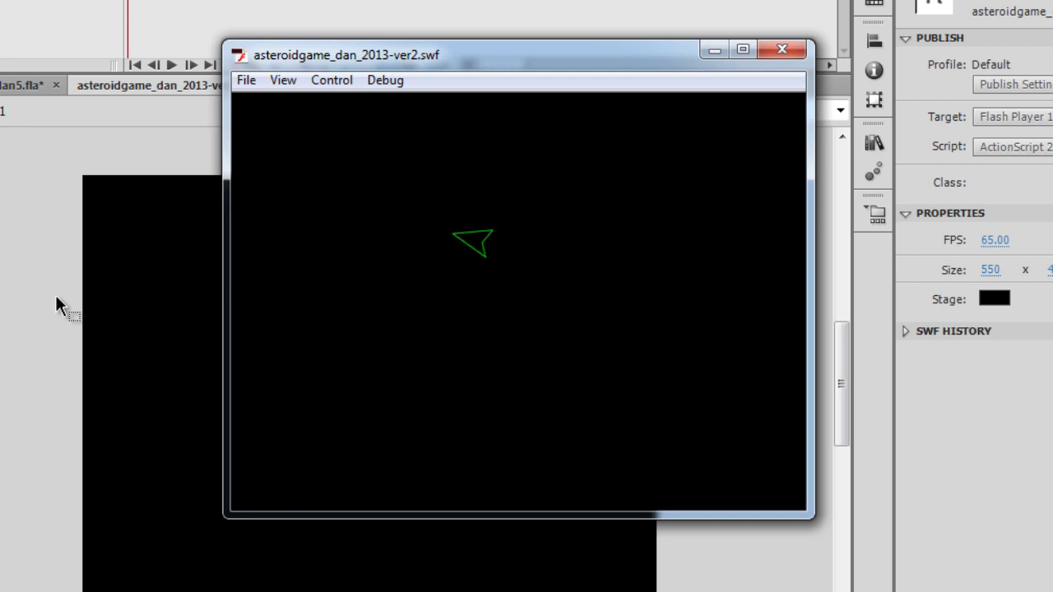
Close the test player, switch to Untitled-1, and cancel a new-document request
click(781, 50)
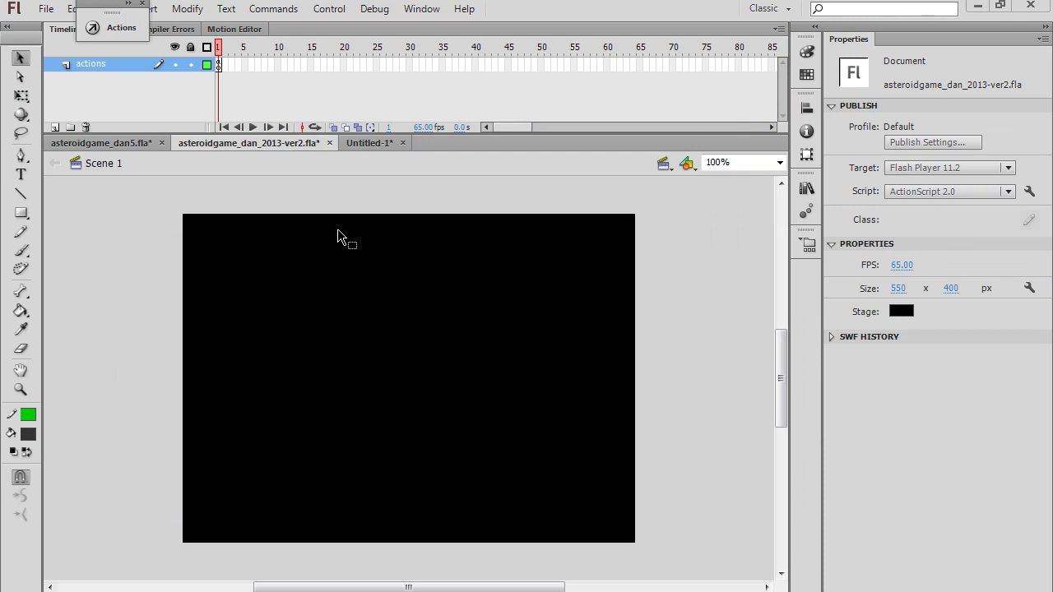
click(362, 143)
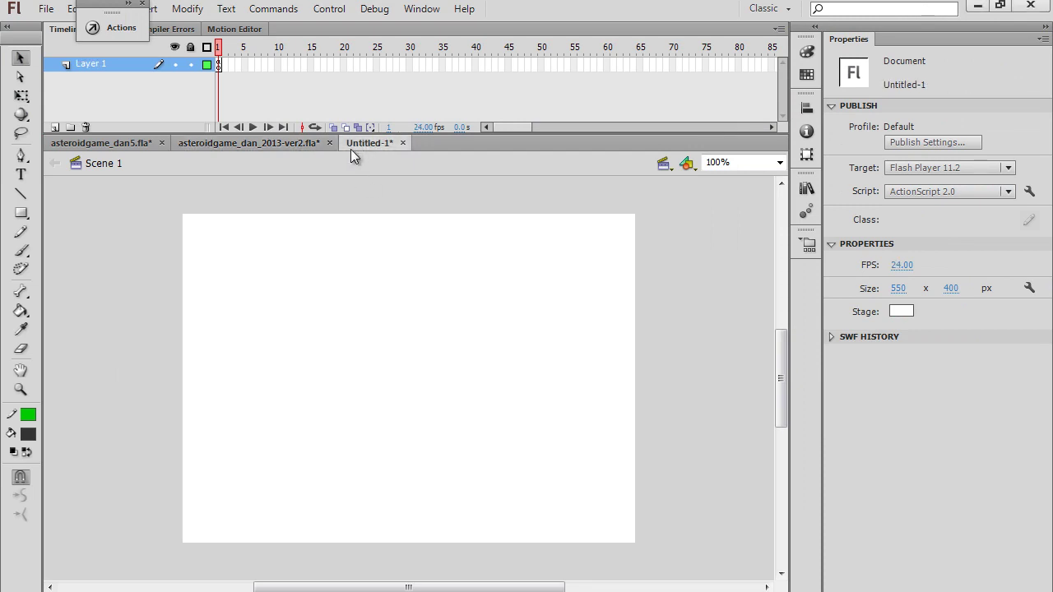
click(46, 8)
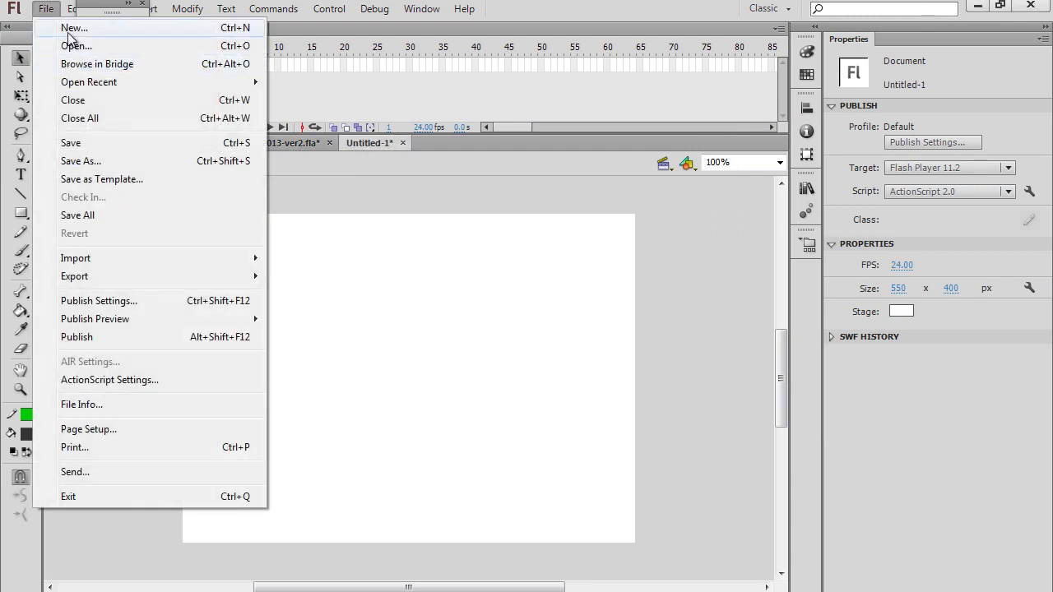
click(66, 27)
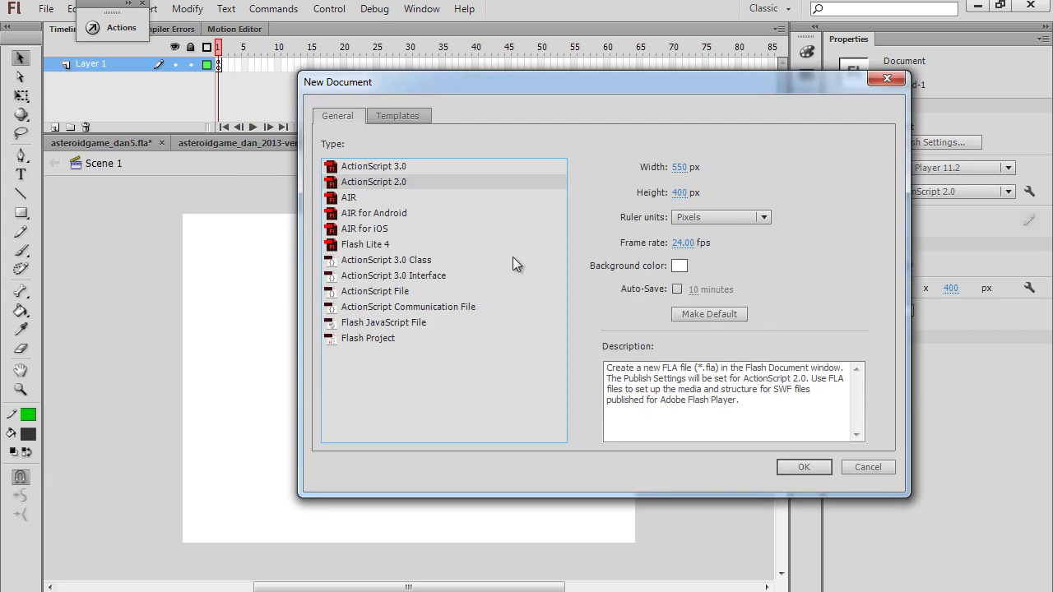
click(866, 466)
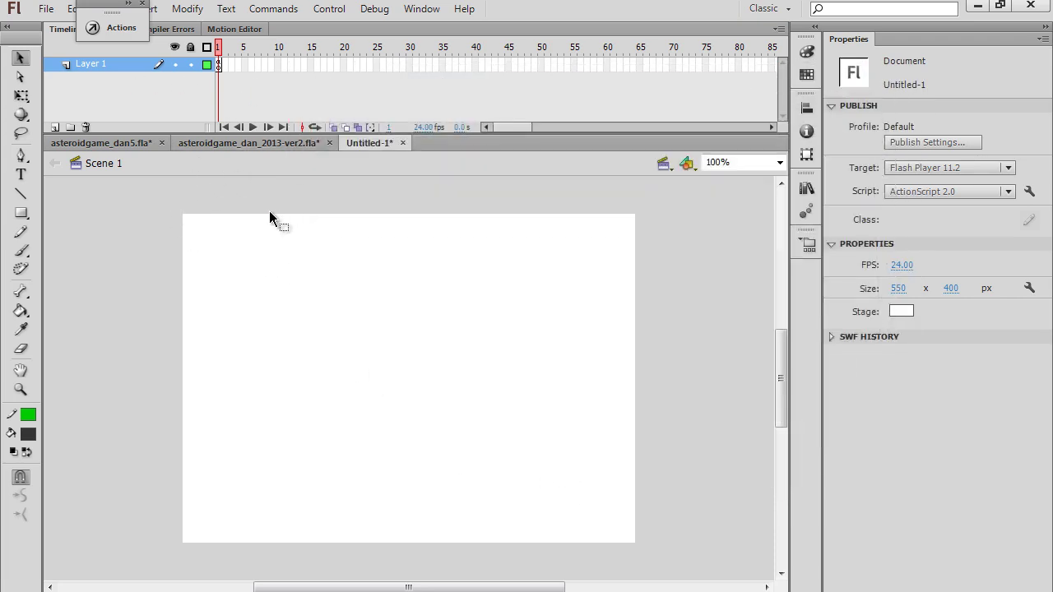
Check the Window menu and move the floating Actions panel out of the way
click(421, 10)
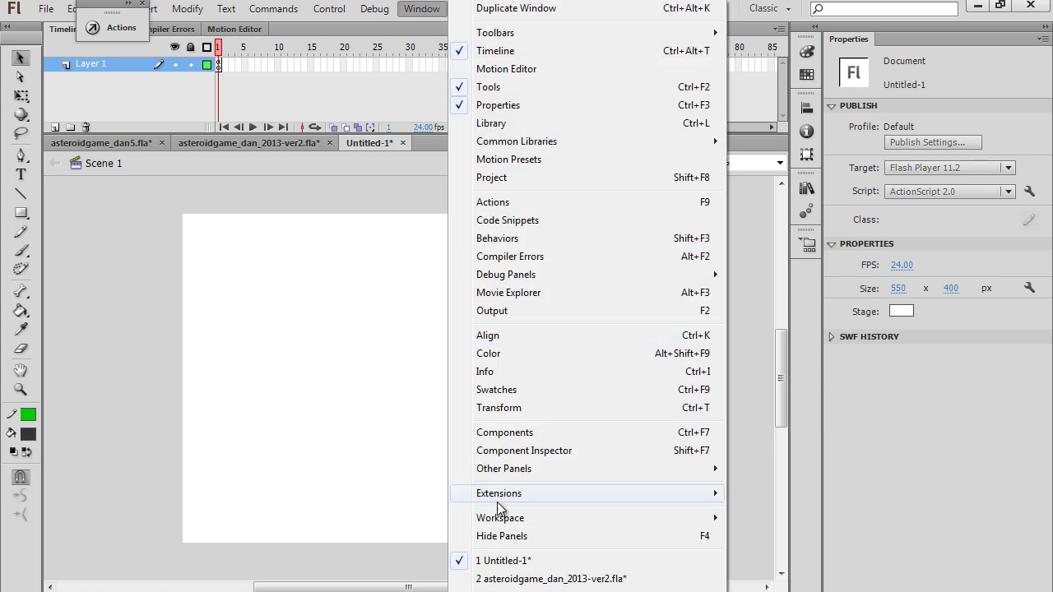
mouse_move(500, 520)
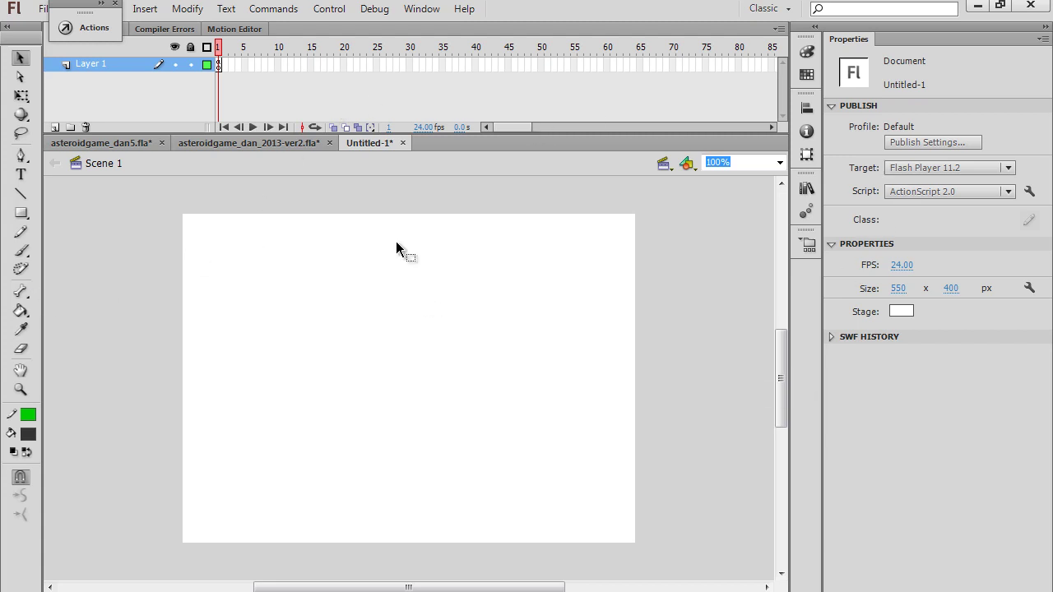
mouse_move(82, 6)
mouse_down()
mouse_move(189, 167)
mouse_move(95, 54)
mouse_move(71, 7)
mouse_move(82, 5)
mouse_up()
click(200, 199)
click(200, 198)
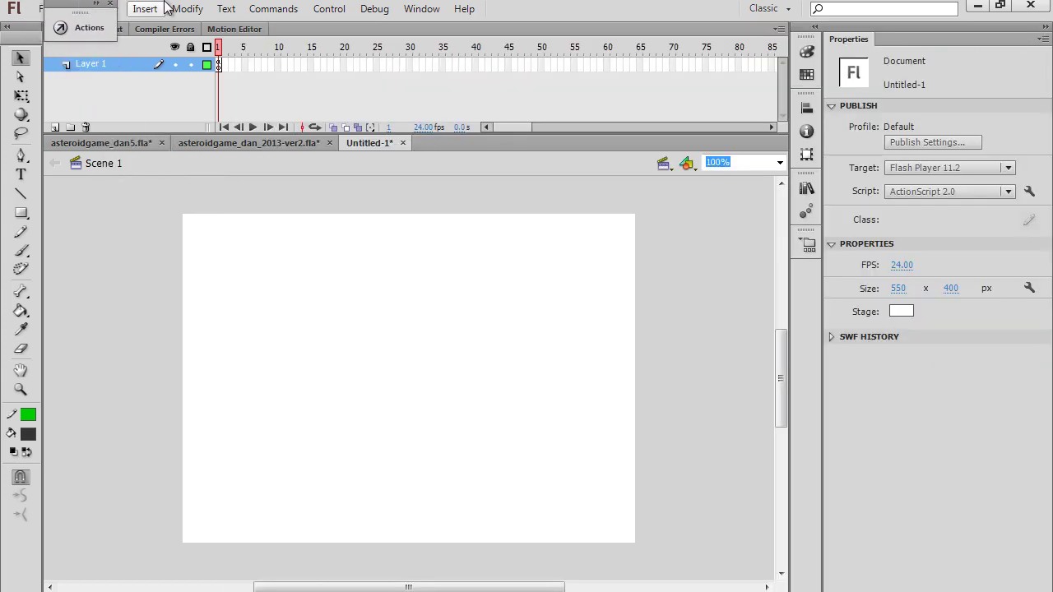
click(421, 9)
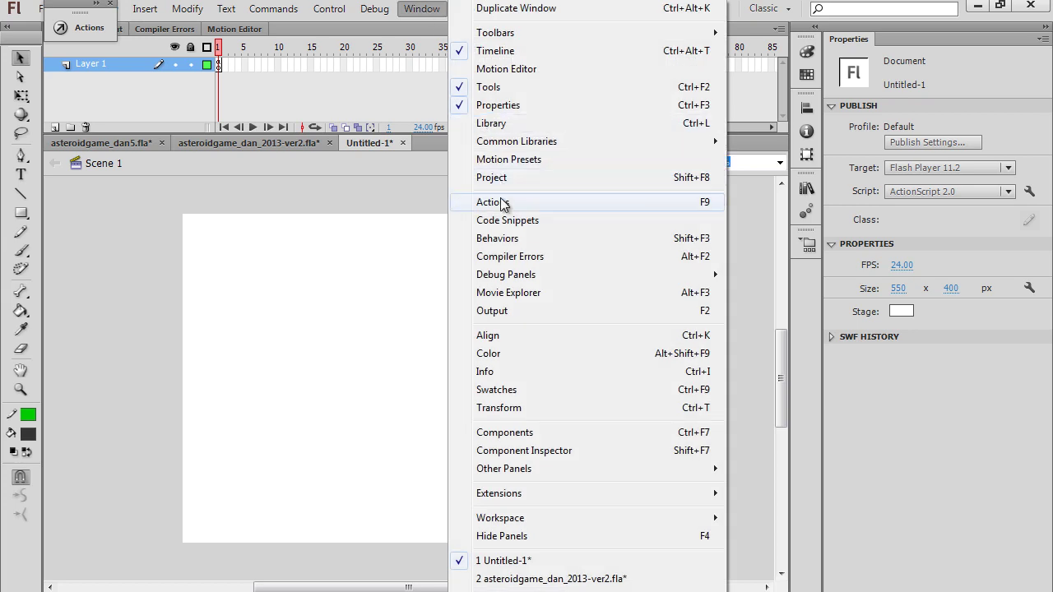
click(303, 328)
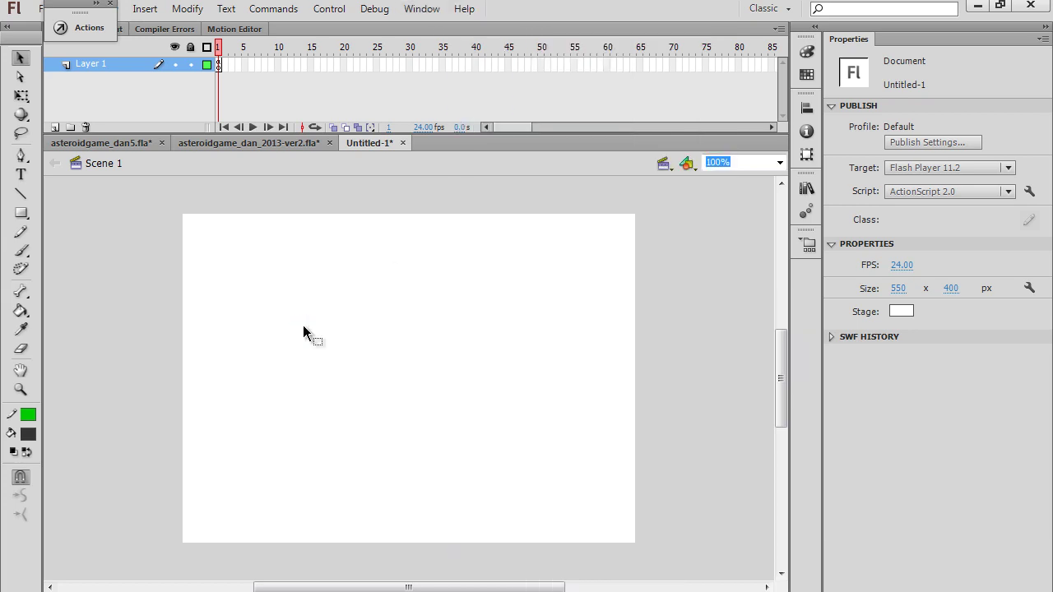
Make the stage background black and the fill colour medium grey (#666666)
click(20, 61)
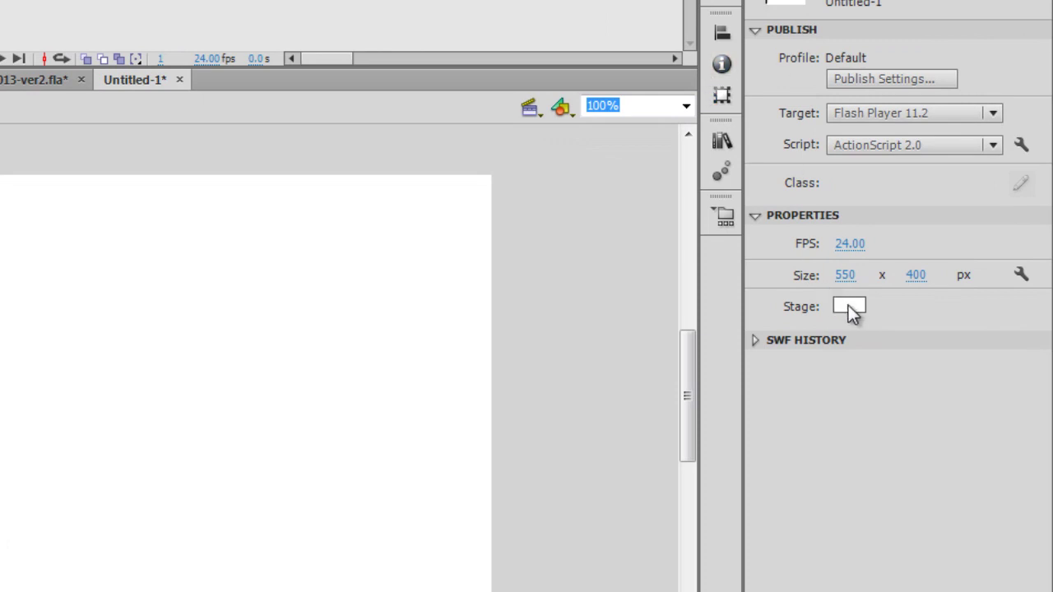
click(851, 312)
click(736, 350)
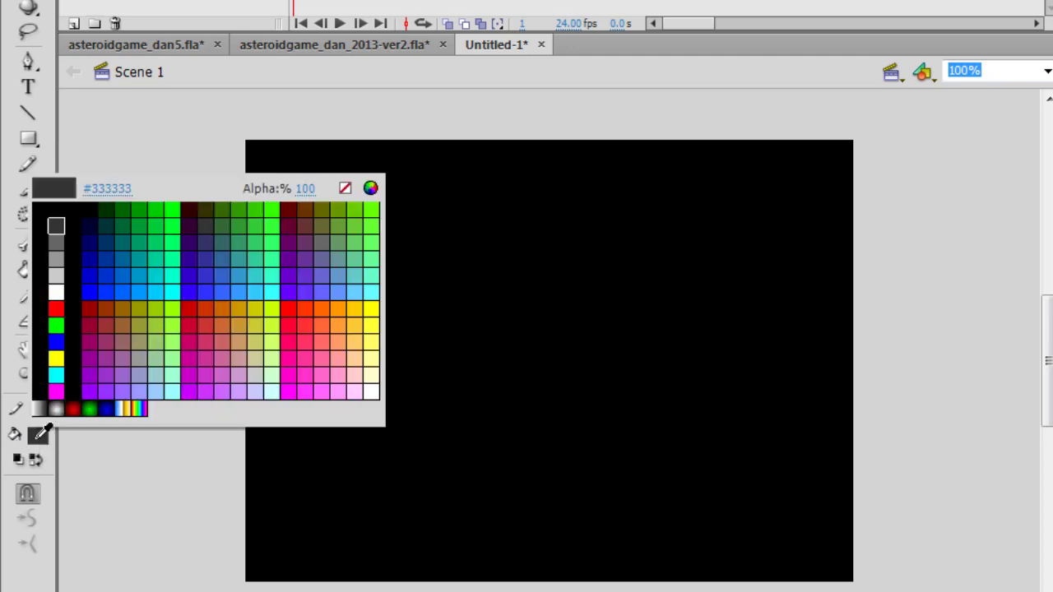
click(56, 242)
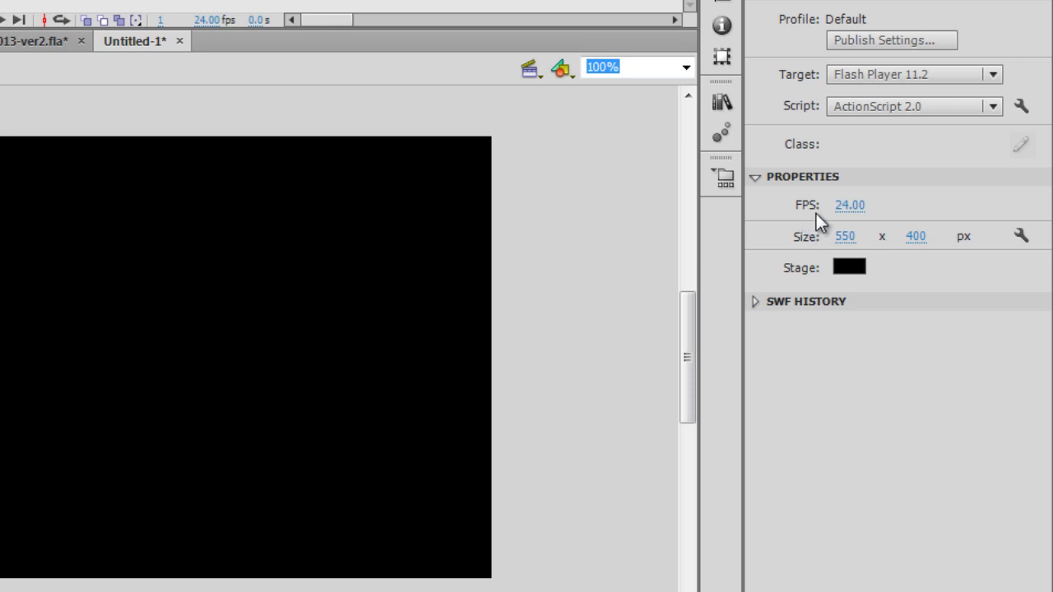
Set the document frame rate to 65 fps
click(857, 206)
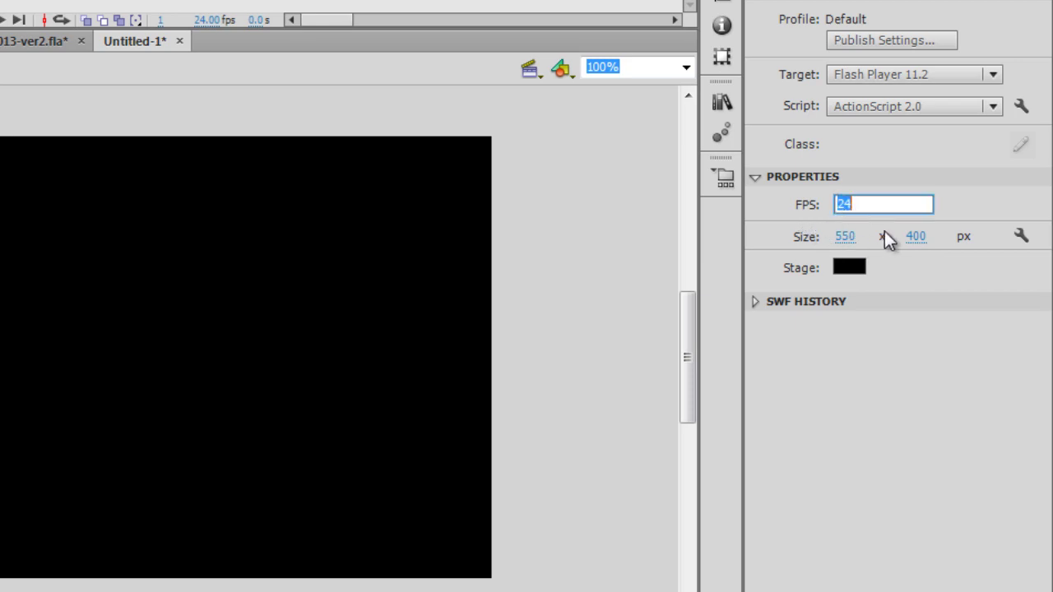
text(65)
key(Return)
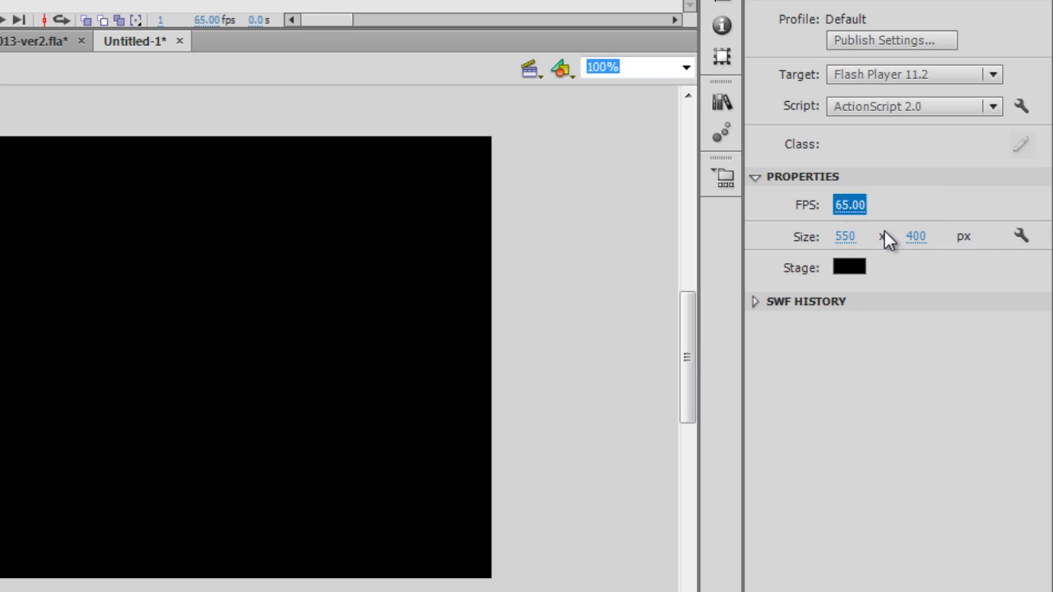
click(596, 329)
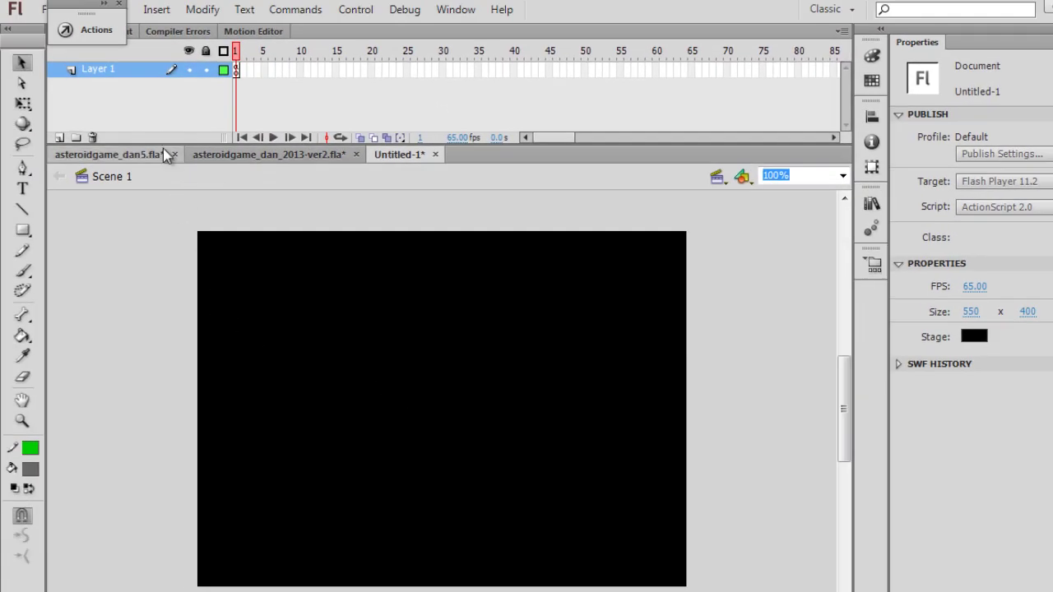
click(236, 70)
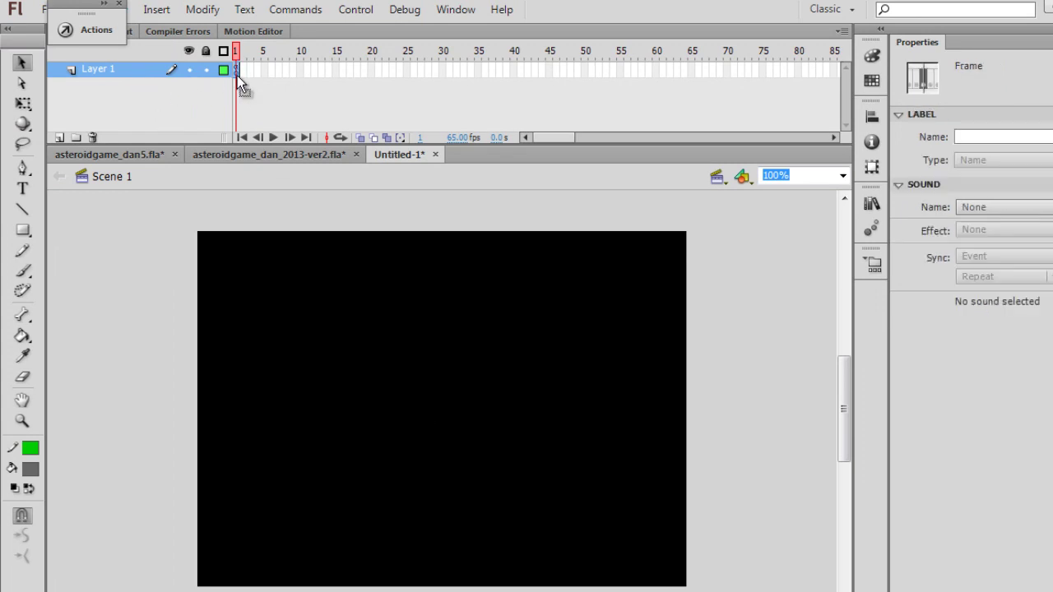
click(89, 33)
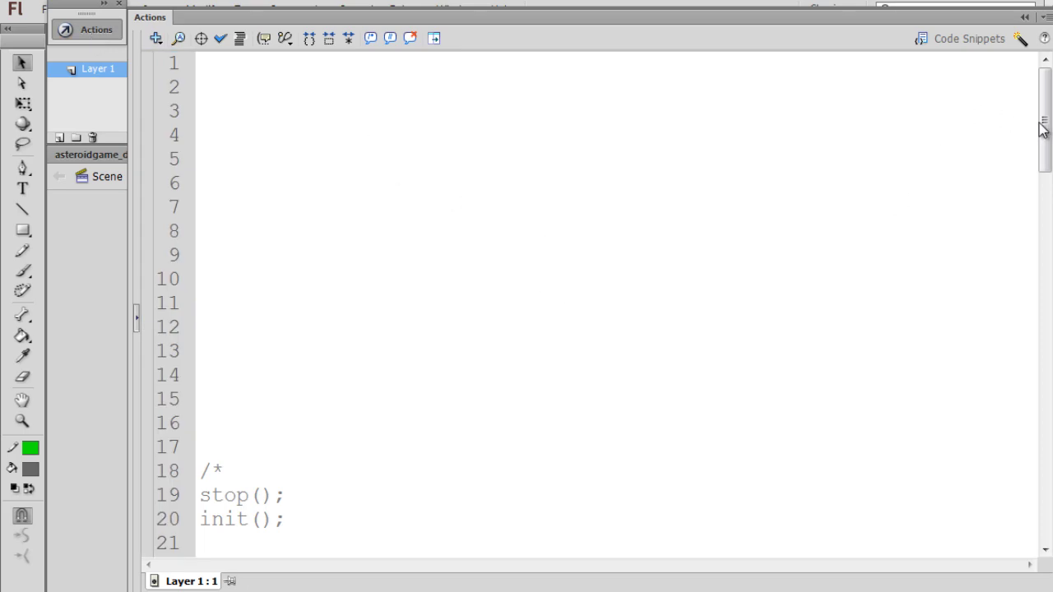
drag(1045, 129, 1003, 94)
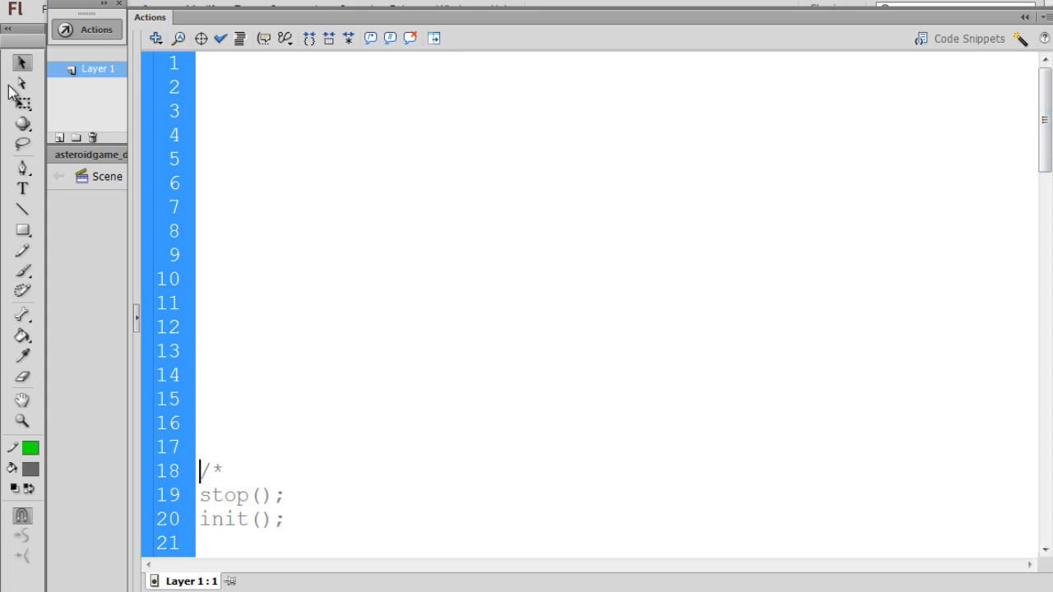
click(86, 30)
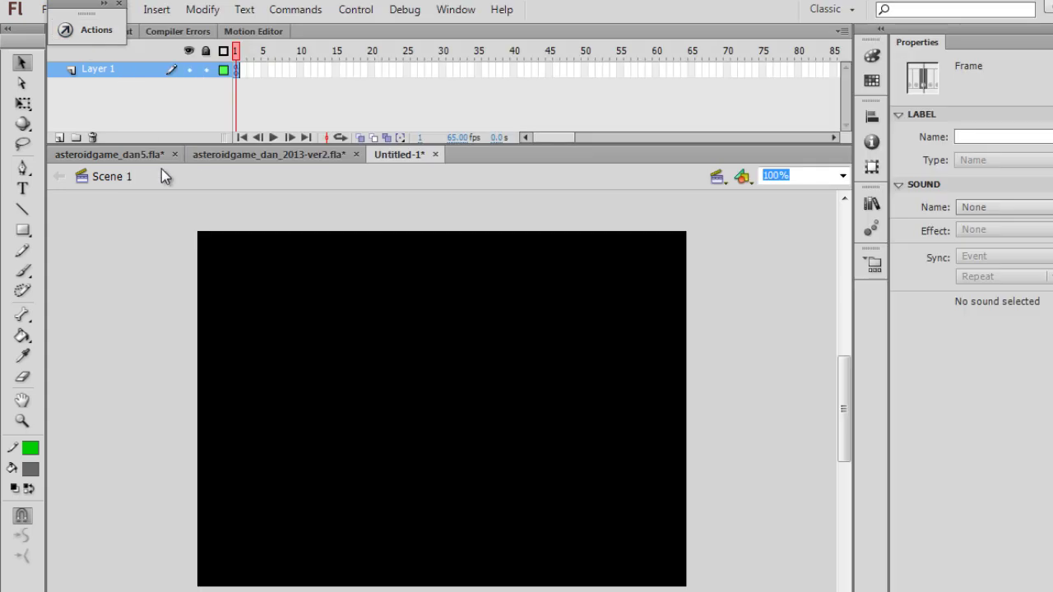
Zoom to 200% and draw green line strokes forming an arrowhead ship outline
click(22, 420)
click(434, 439)
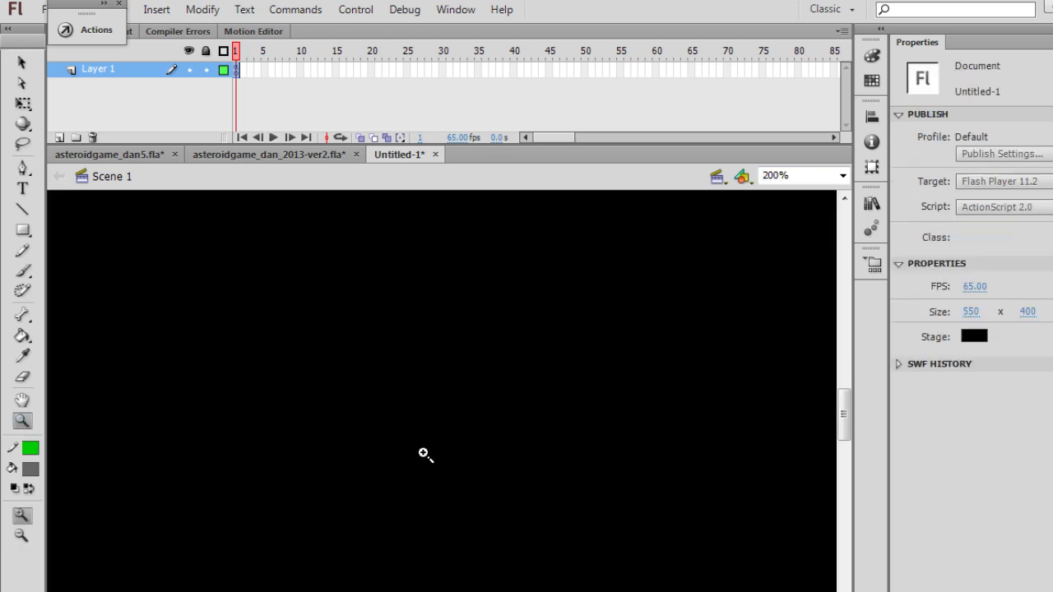
click(24, 215)
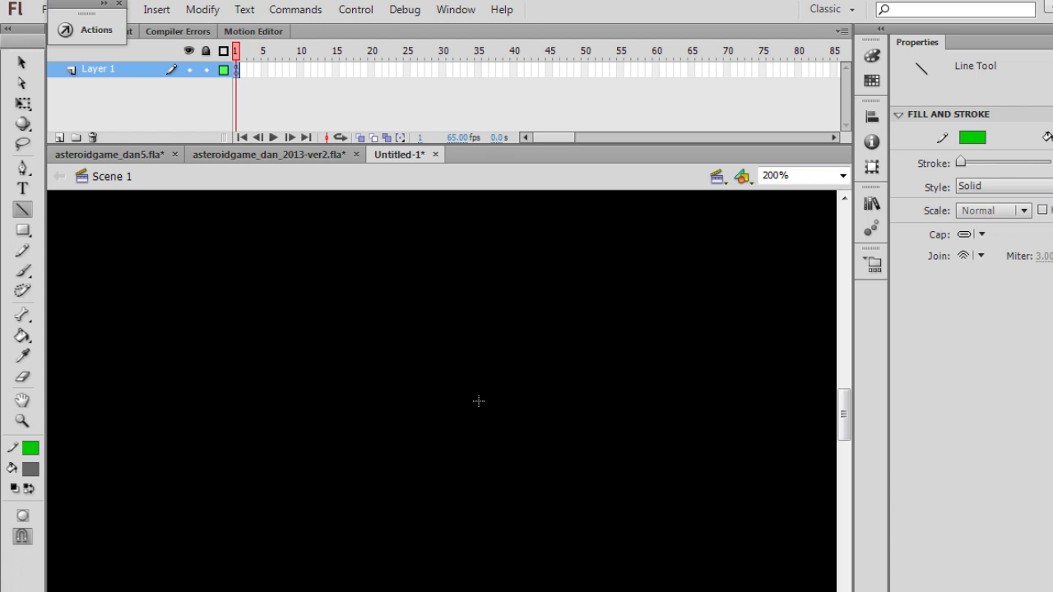
drag(486, 404, 438, 384)
drag(439, 384, 445, 404)
mouse_move(434, 425)
mouse_down()
mouse_move(490, 414)
mouse_move(485, 402)
mouse_up()
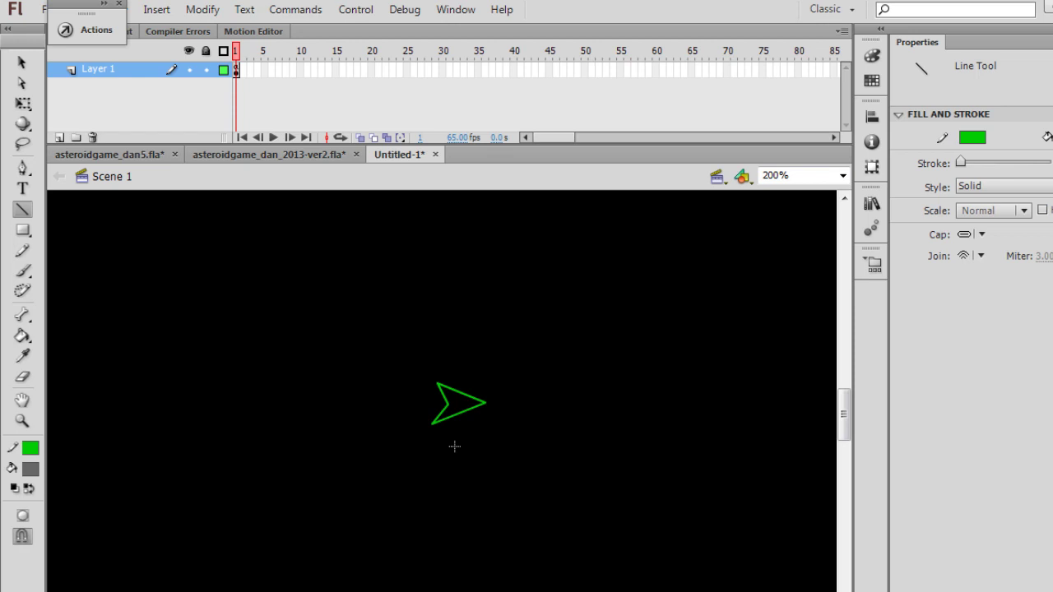
drag(87, 12, 198, 12)
Check the snapping options and drag the ship's lower-left corner slightly right
click(115, 11)
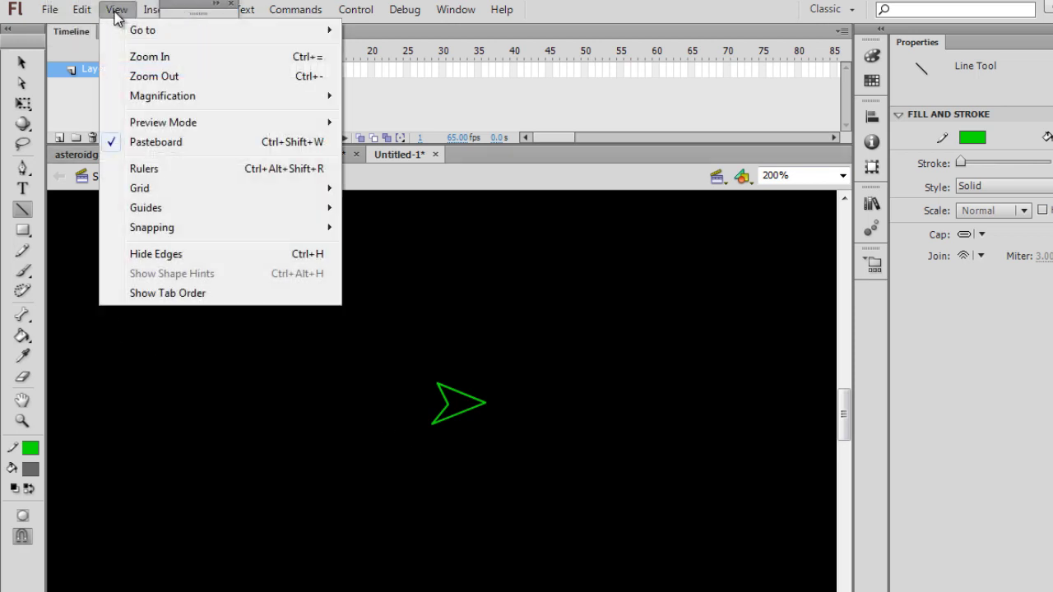
mouse_move(176, 227)
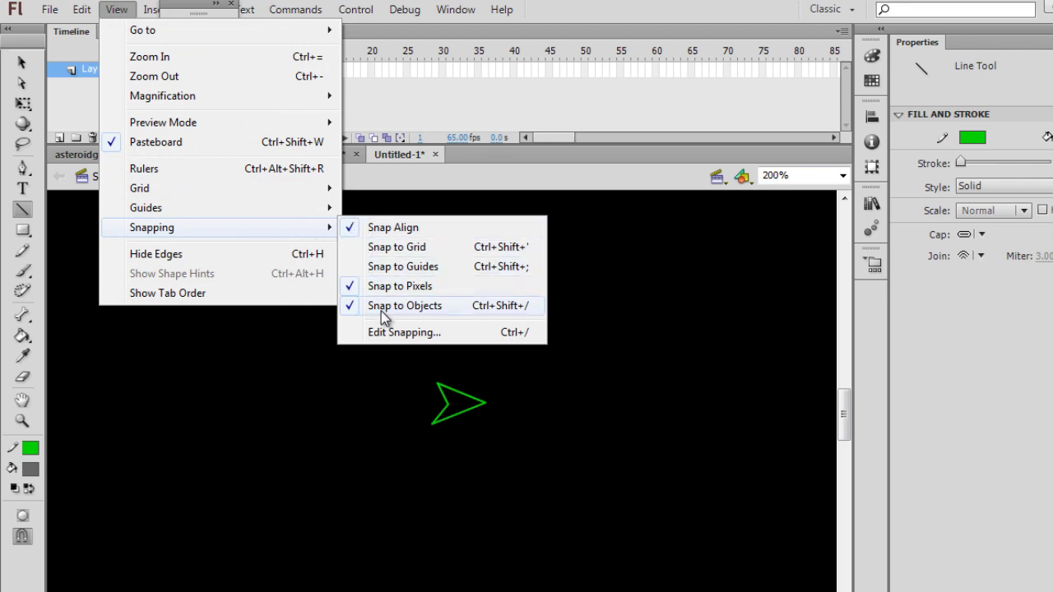
click(259, 464)
click(22, 63)
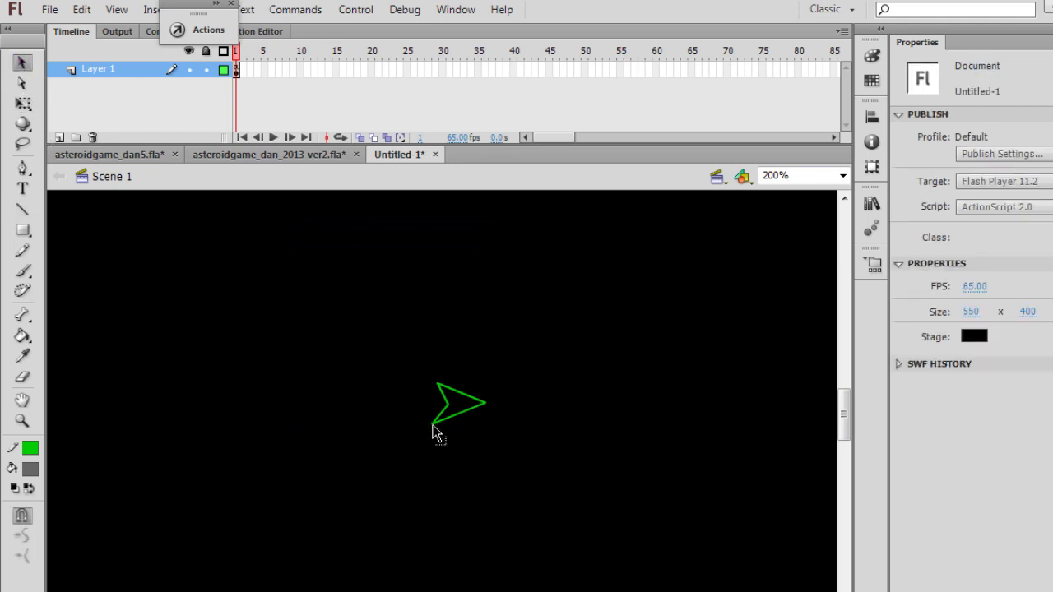
drag(432, 424, 436, 425)
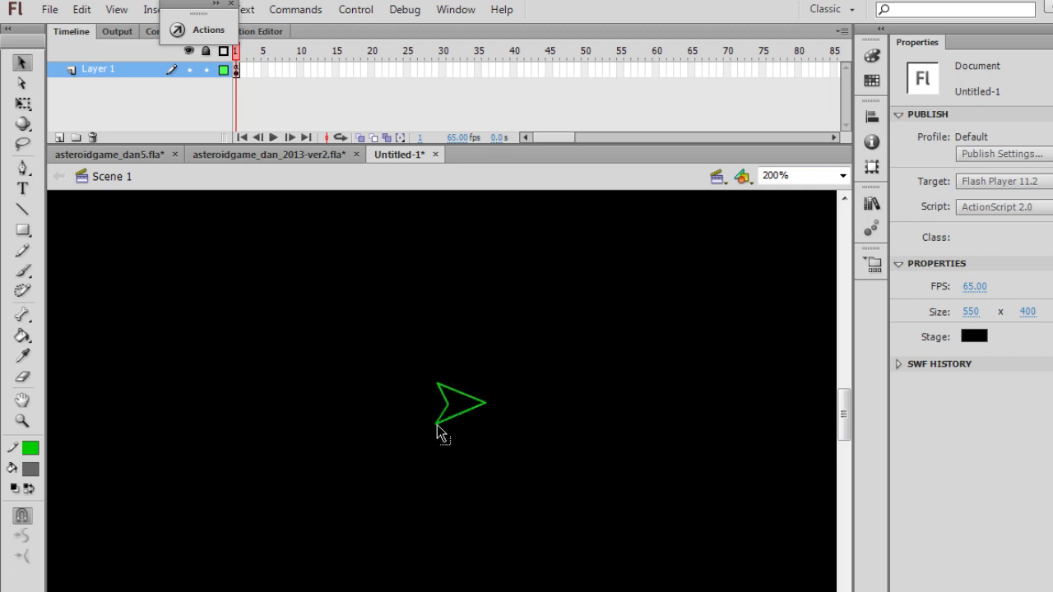
click(486, 409)
click(486, 414)
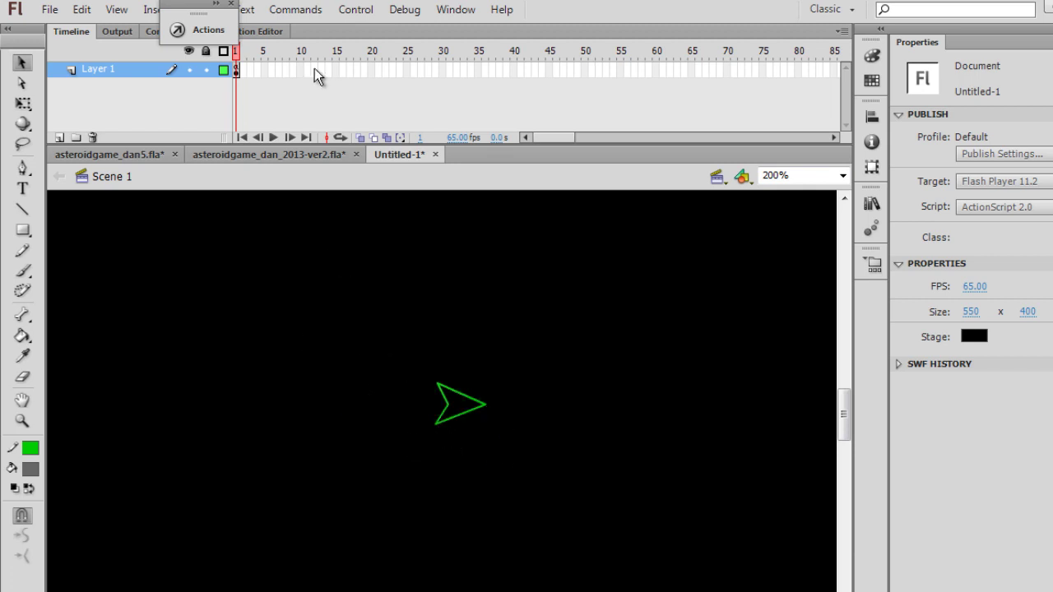
Show rulers, snap the ship to a vertical and a horizontal guide, then remove both guides
click(111, 10)
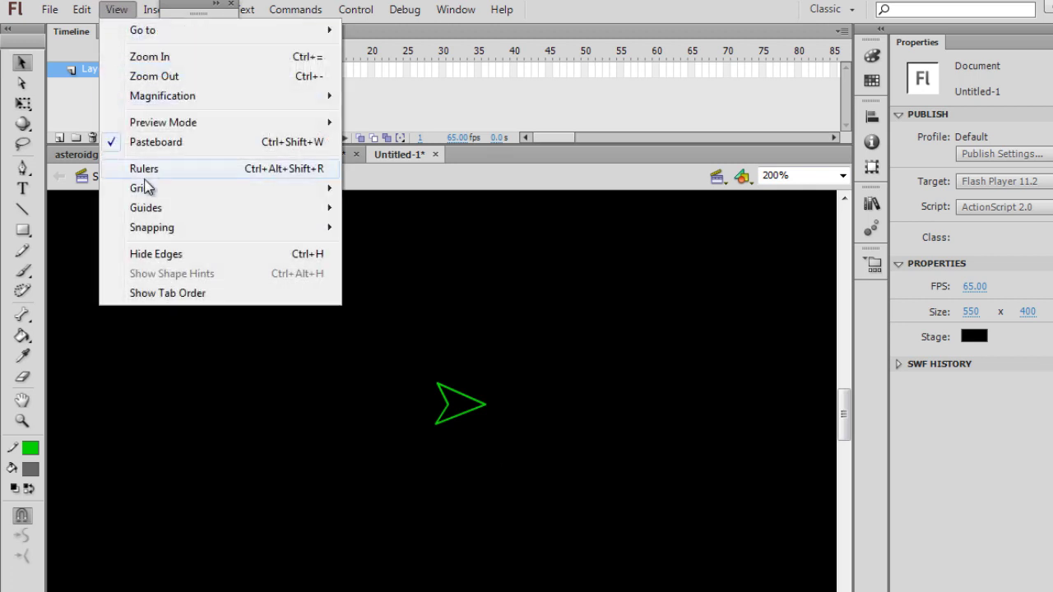
click(146, 169)
drag(41, 282, 449, 305)
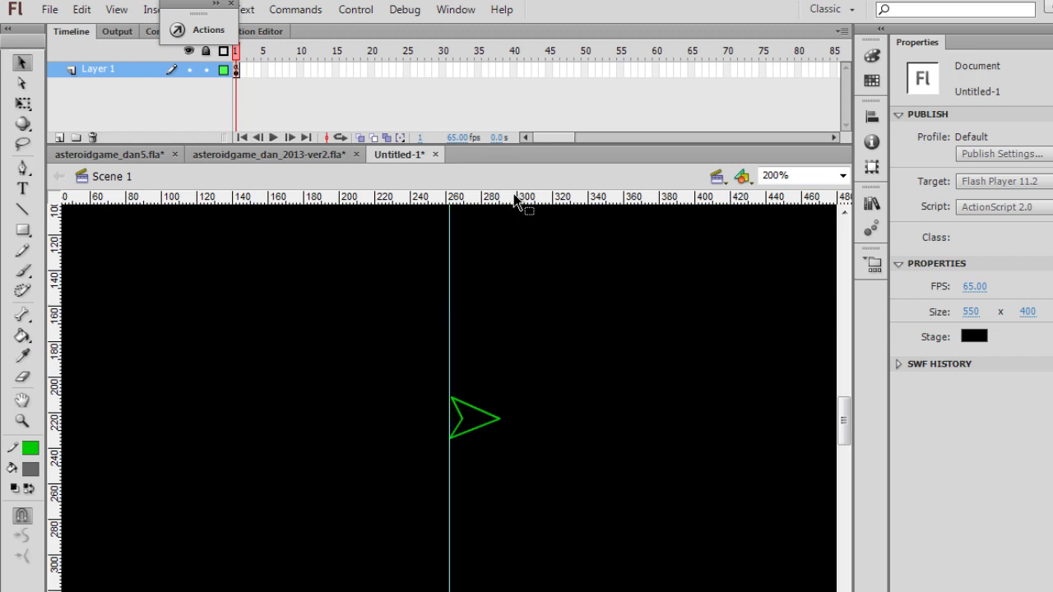
drag(521, 198, 527, 425)
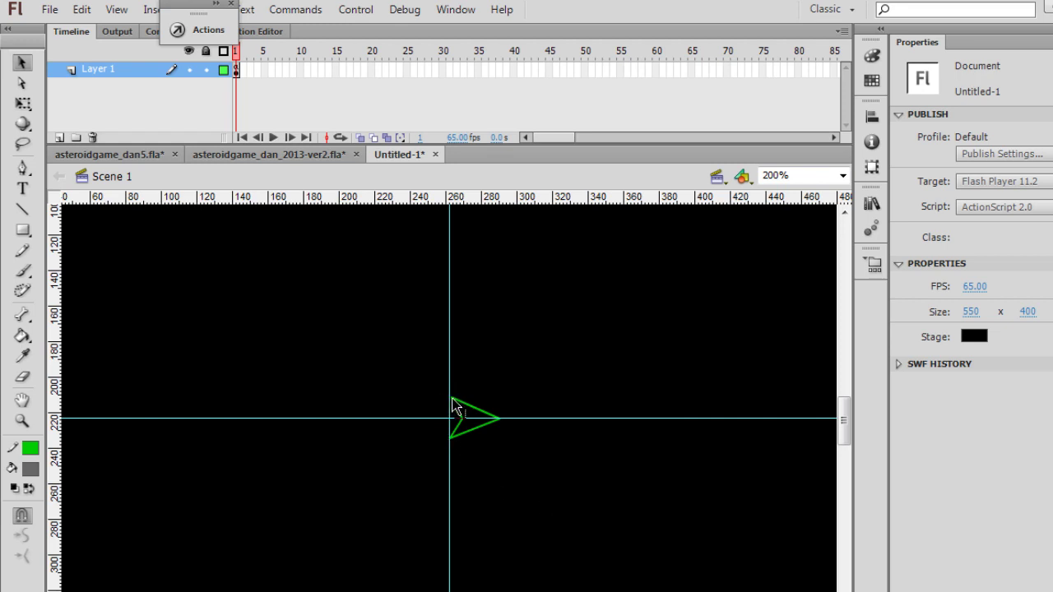
drag(453, 406, 451, 402)
drag(602, 418, 603, 199)
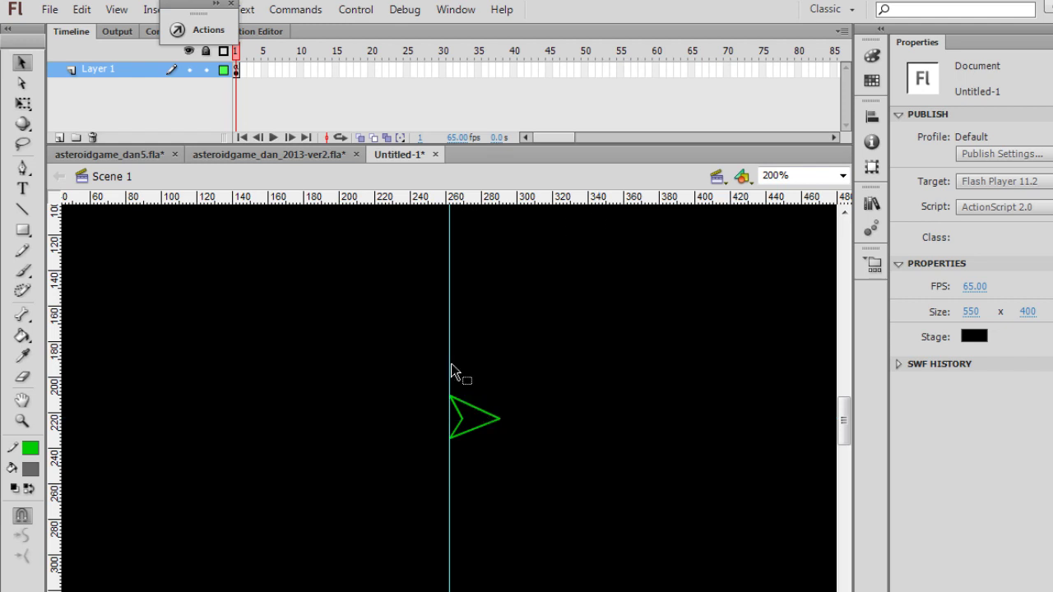
drag(452, 370, 48, 370)
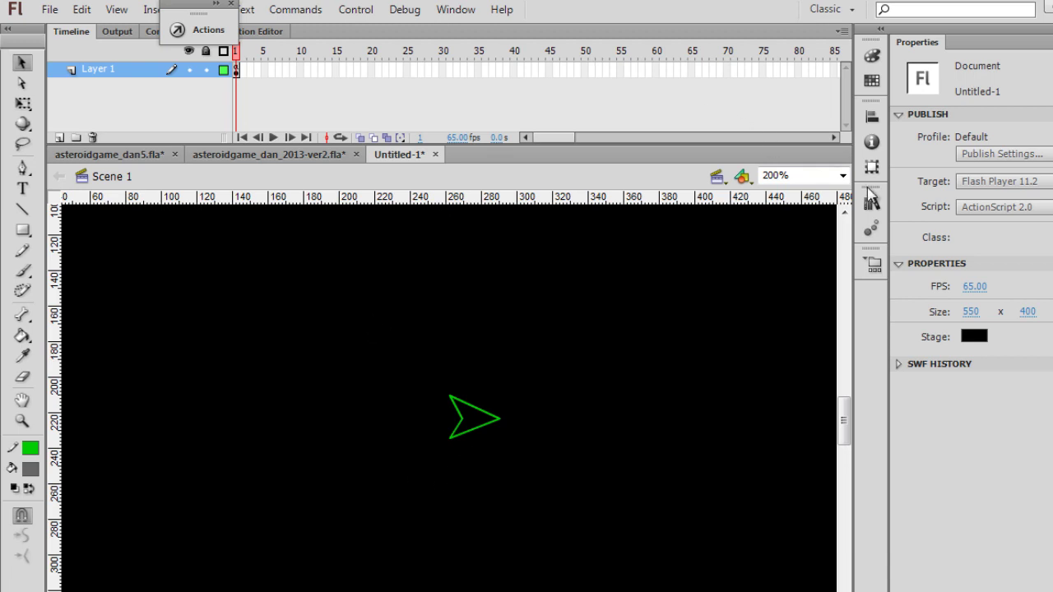
View the stage at 100% and nudge the ship upward with the arrow keys
click(842, 175)
click(807, 248)
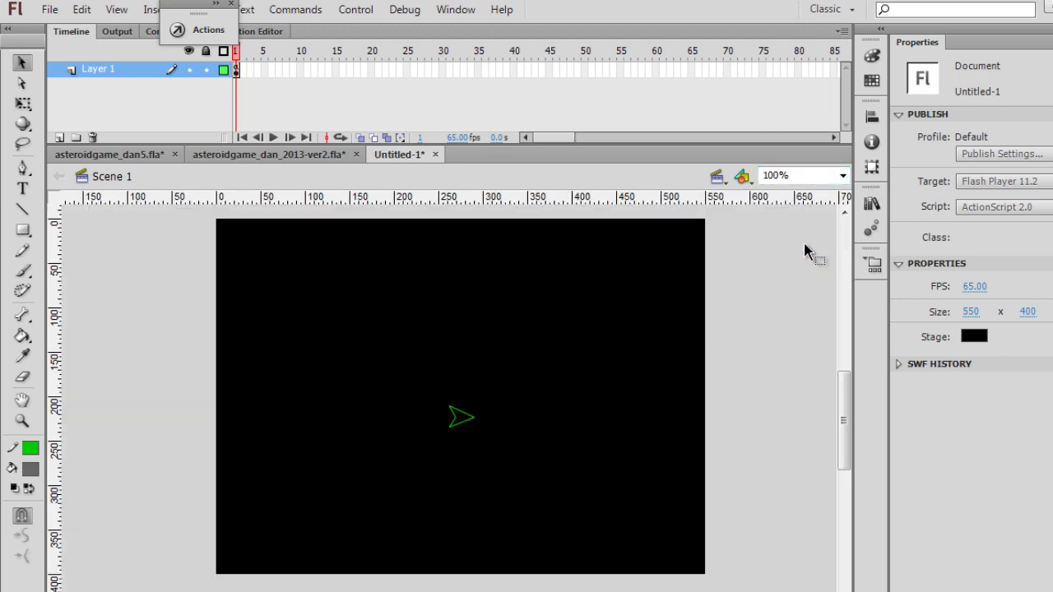
double_click(449, 424)
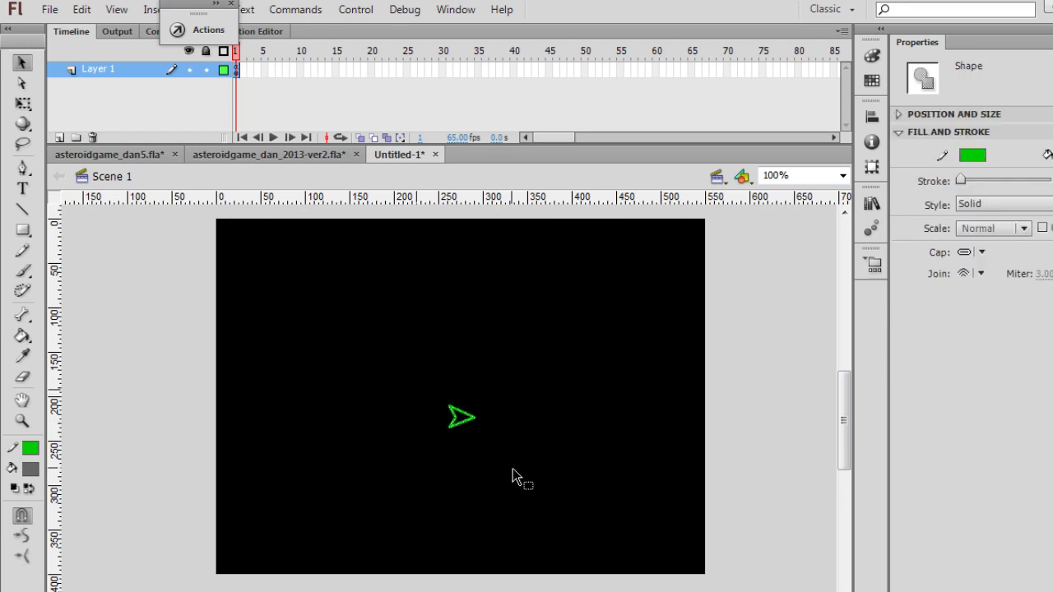
key(Up)
key(Up)
key(Up)
key(Up)
key(Up)
key(Up)
key(Up)
key(Up)
key(Up)
key(Up)
key(Up)
key(Up)
key(Up)
key(Up)
key(Up)
key(Up)
key(Up)
key(Up)
key(Up)
key(Up)
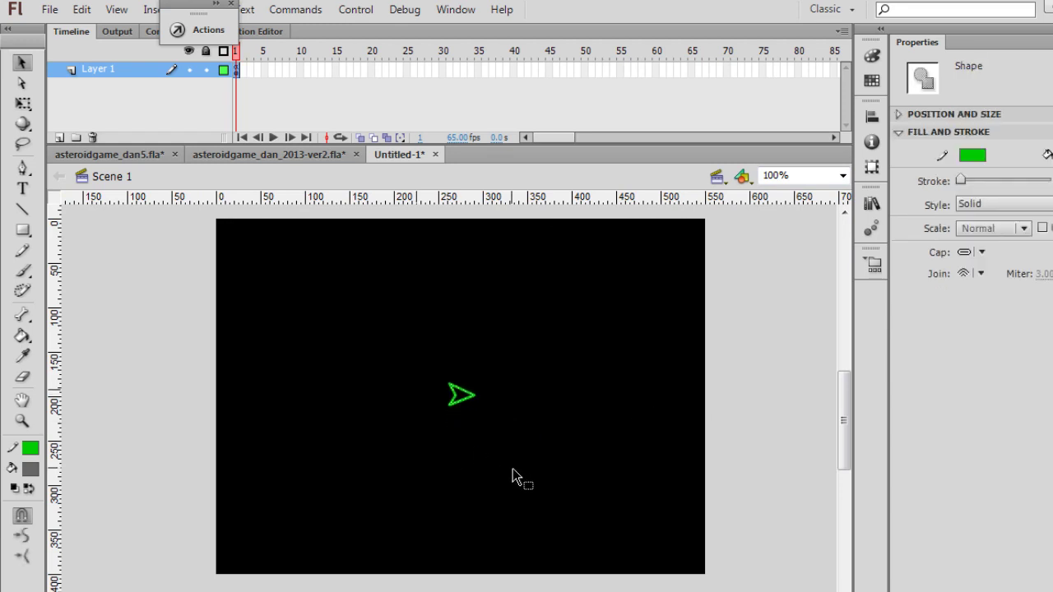
key(Up)
key(Up)
key(Up)
key(Up)
key(Left)
key(Left)
key(Left)
key(Left)
key(Left)
key(Left)
key(Left)
key(Left)
key(Left)
key(Up)
key(Up)
key(Right)
key(Right)
key(Right)
key(Right)
key(Right)
key(Right)
key(Right)
click(512, 469)
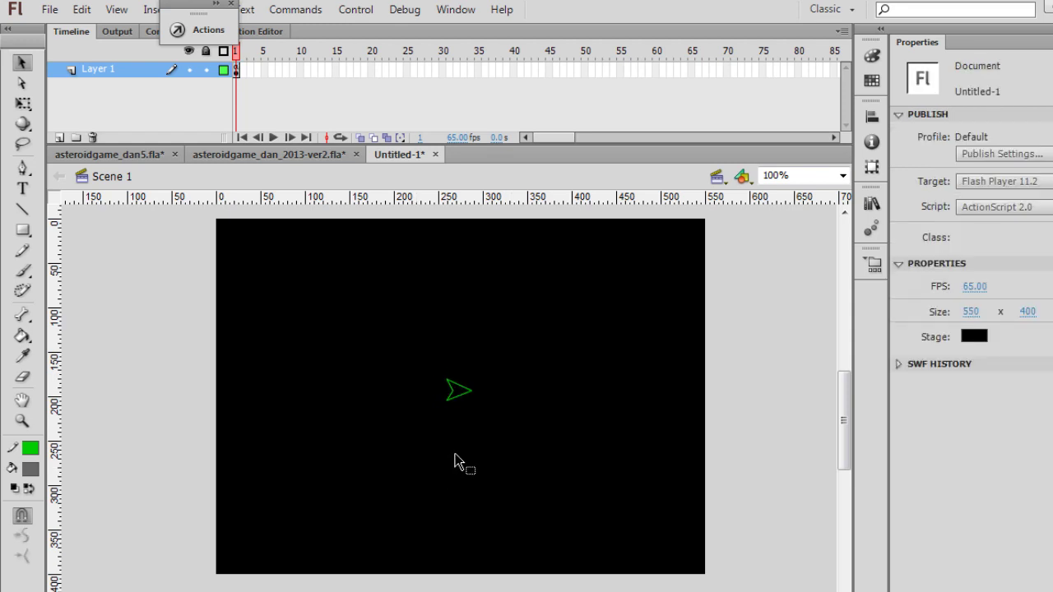
Scale the ship's width to 90% in the Transform panel
drag(408, 347, 512, 419)
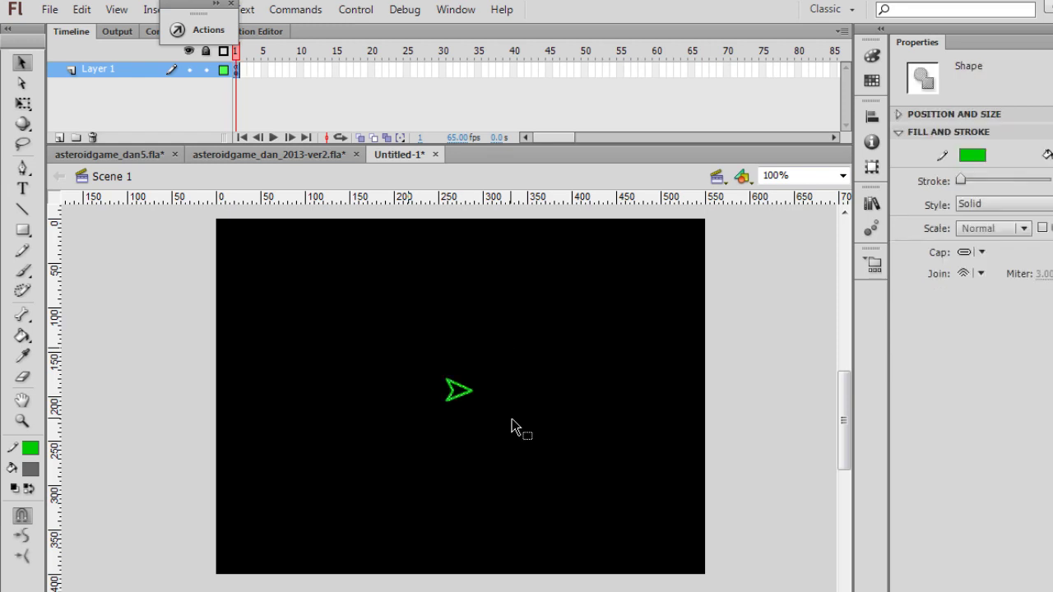
click(873, 171)
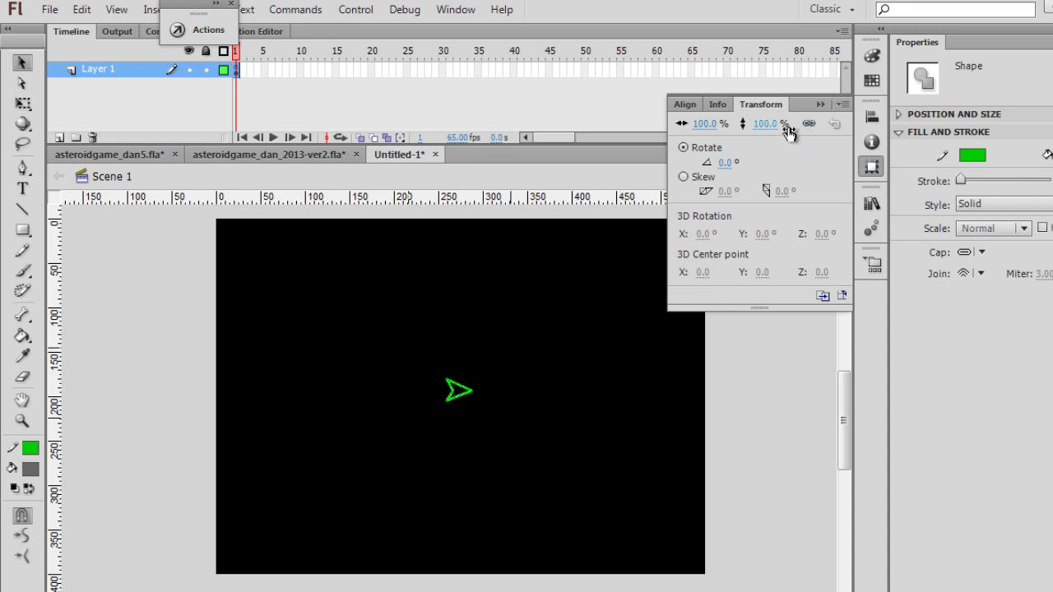
click(703, 124)
text(90)
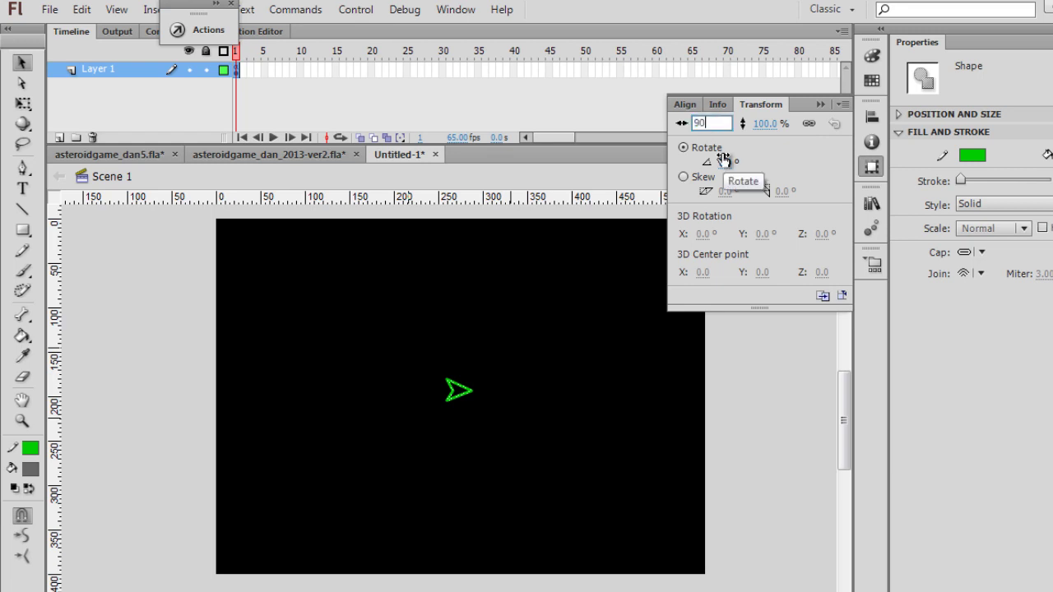
key(Return)
click(480, 467)
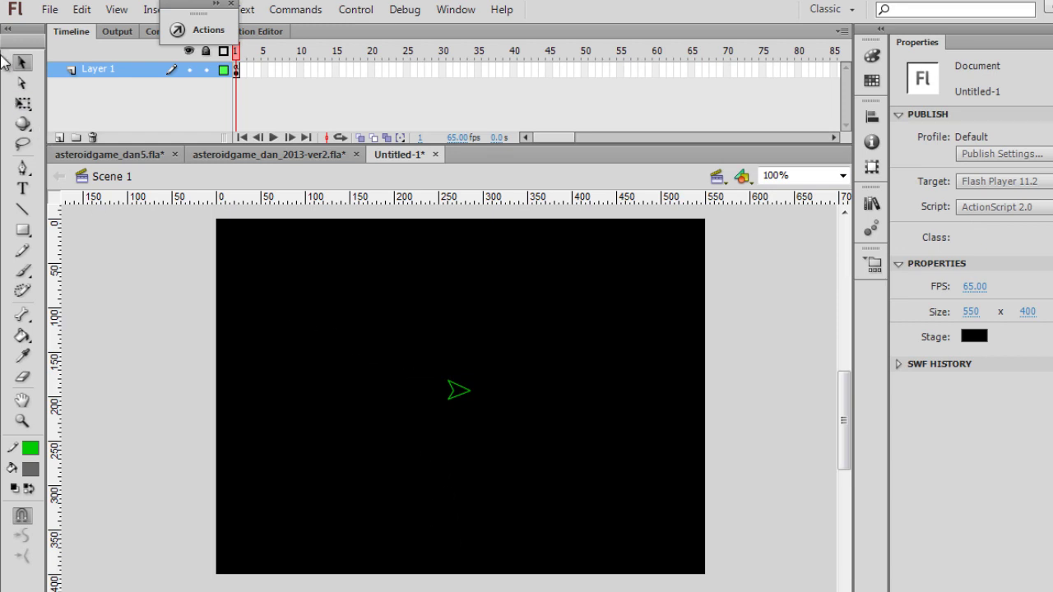
Convert the selected ship into a Movie Clip symbol with centre registration
drag(413, 358, 525, 433)
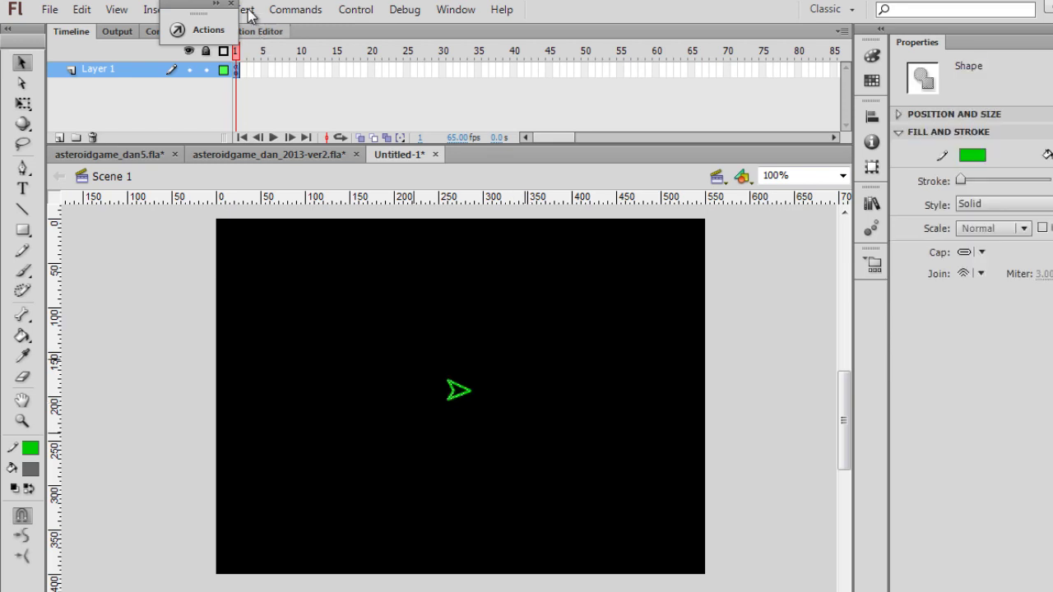
drag(194, 7, 120, 7)
click(197, 10)
click(260, 58)
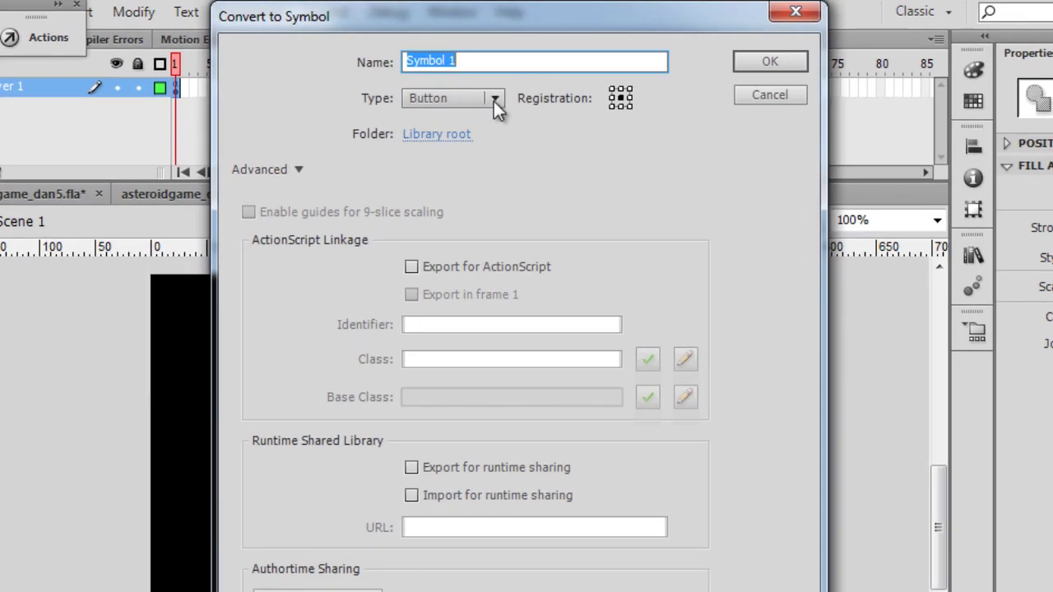
click(491, 93)
click(459, 122)
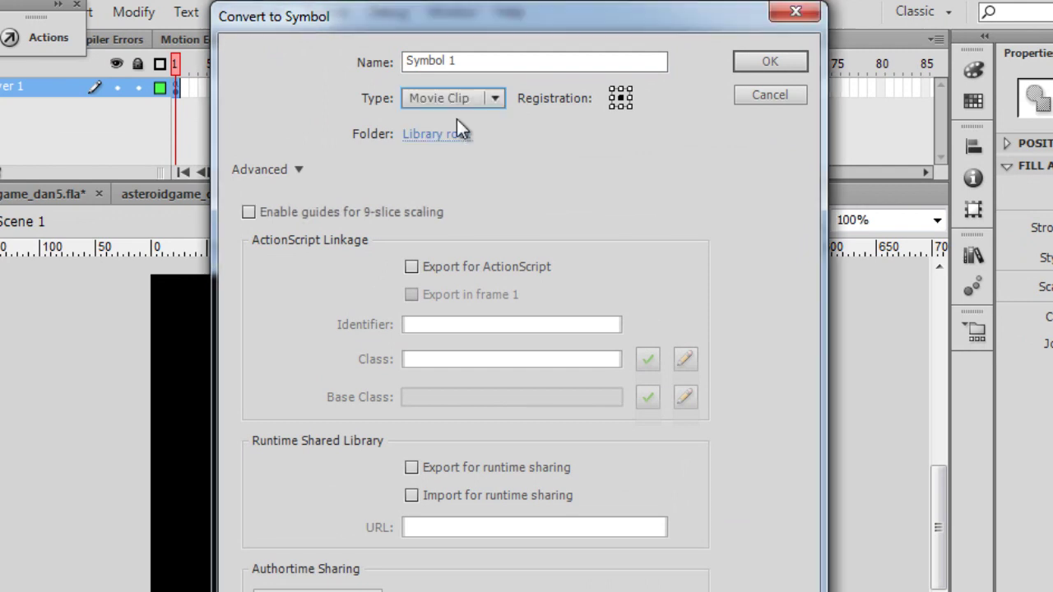
click(621, 98)
Name the symbol mc-ship, export it for ActionScript with identifier ship, and confirm
click(472, 60)
drag(472, 60, 387, 59)
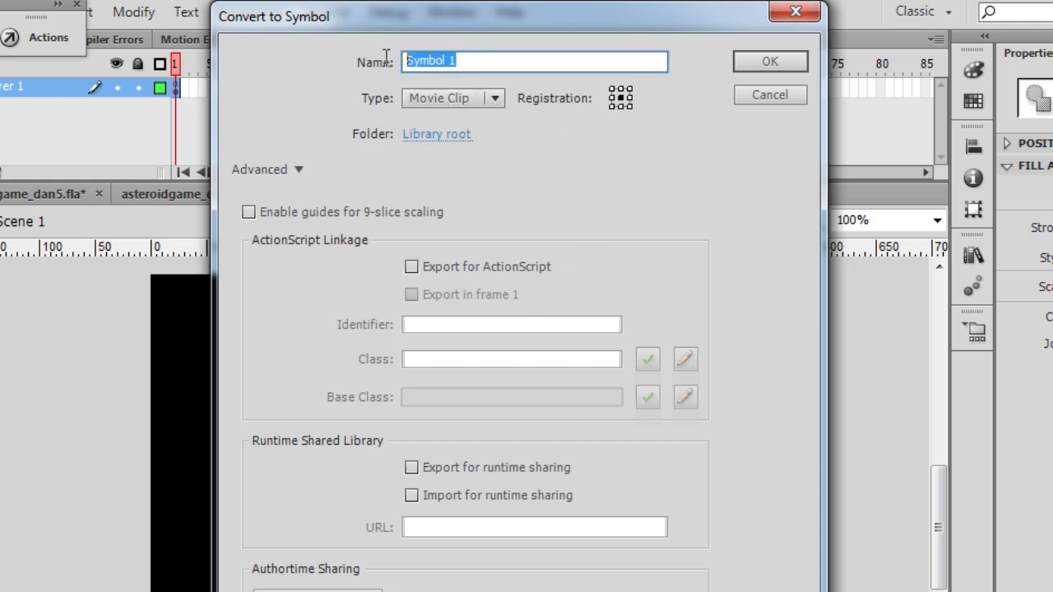
click(297, 170)
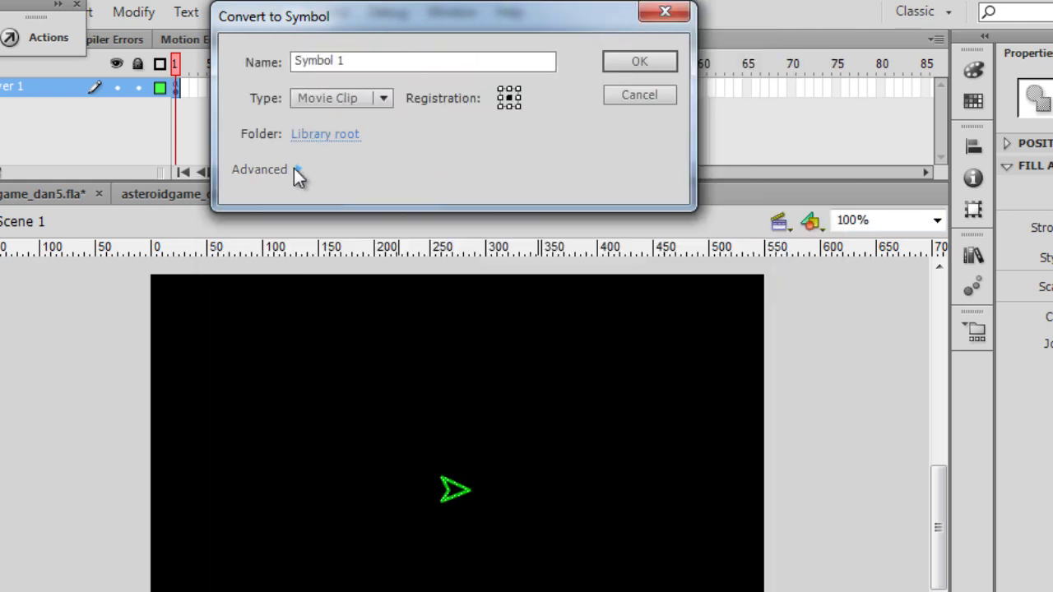
click(252, 172)
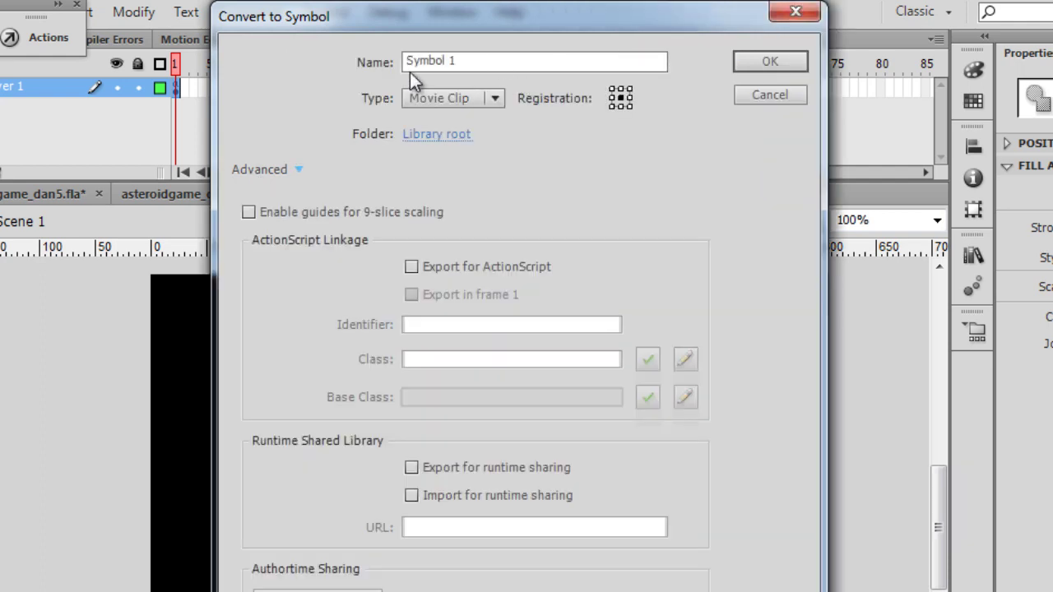
drag(458, 61, 371, 73)
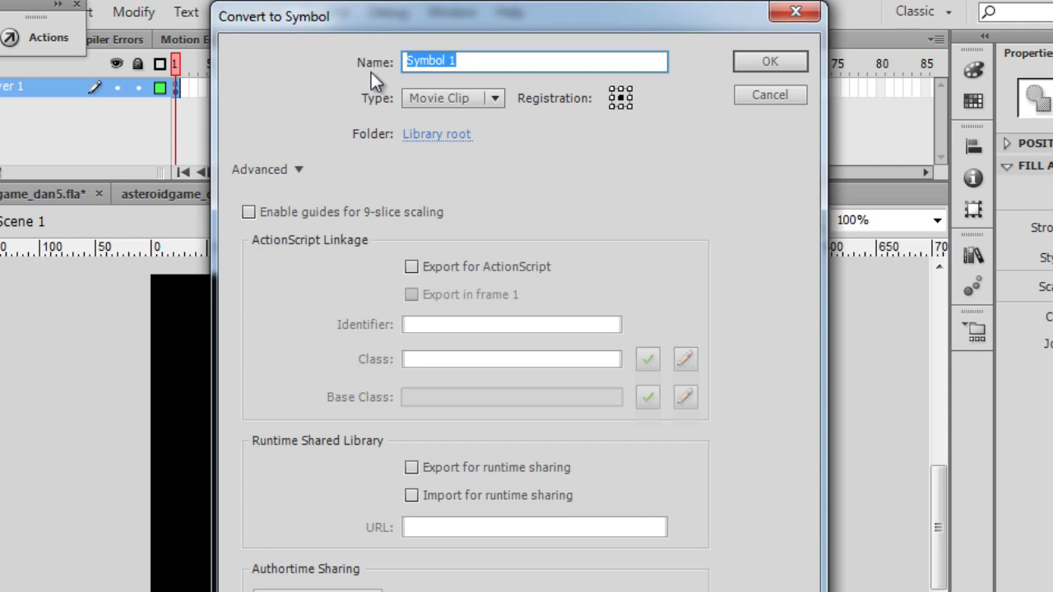
text(mc-ship)
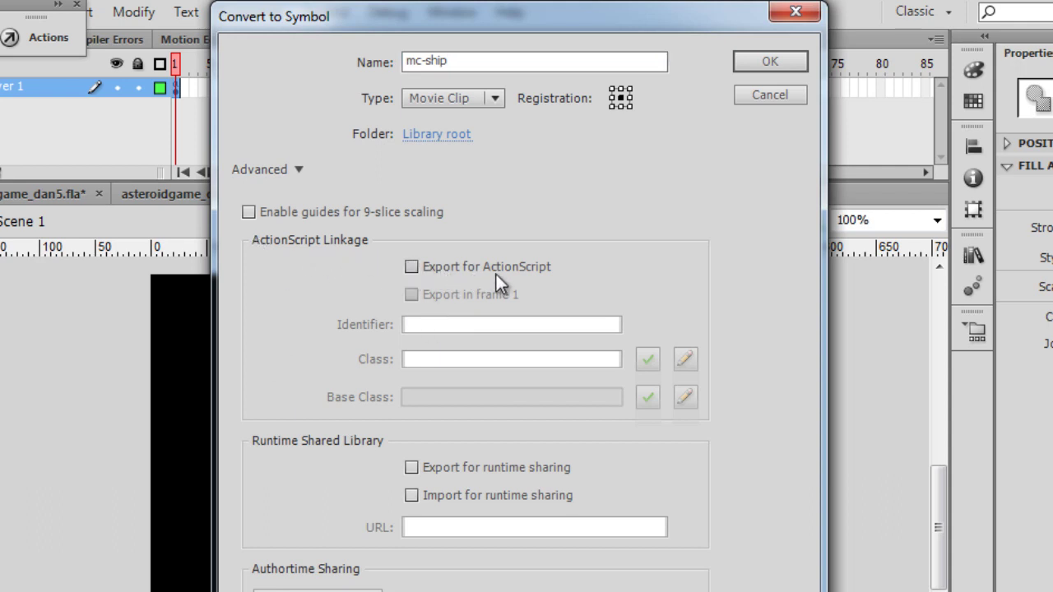
click(410, 269)
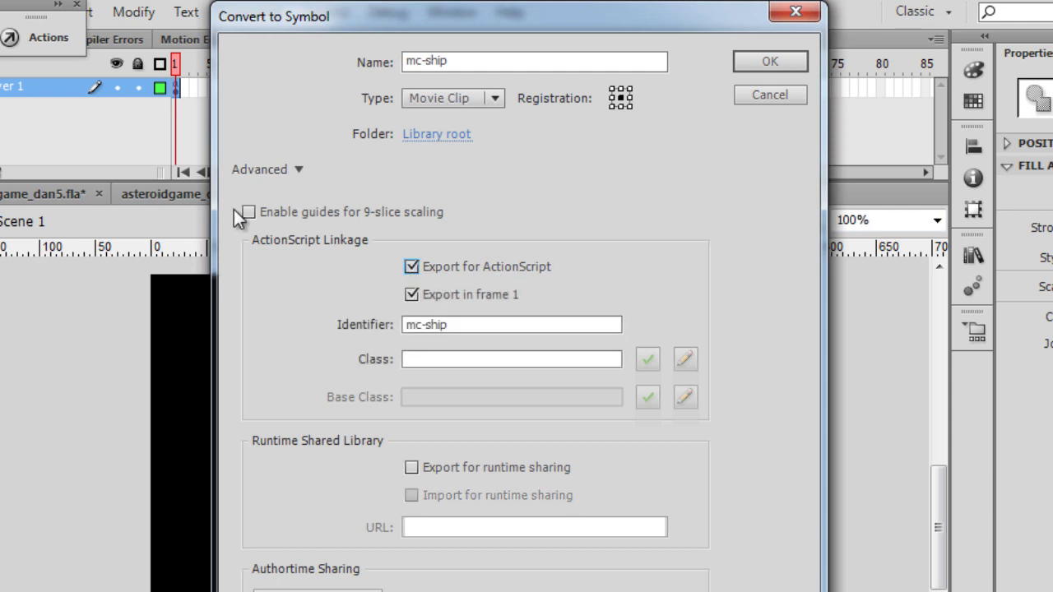
click(244, 167)
click(244, 168)
click(426, 325)
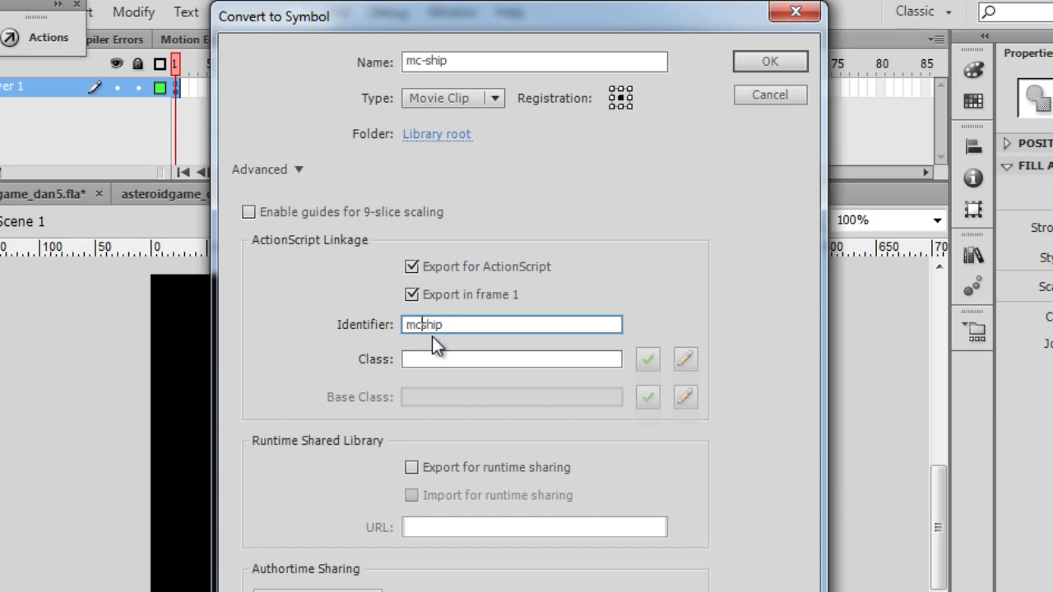
click(741, 69)
Select the ship instance on the stage and delete it
click(537, 424)
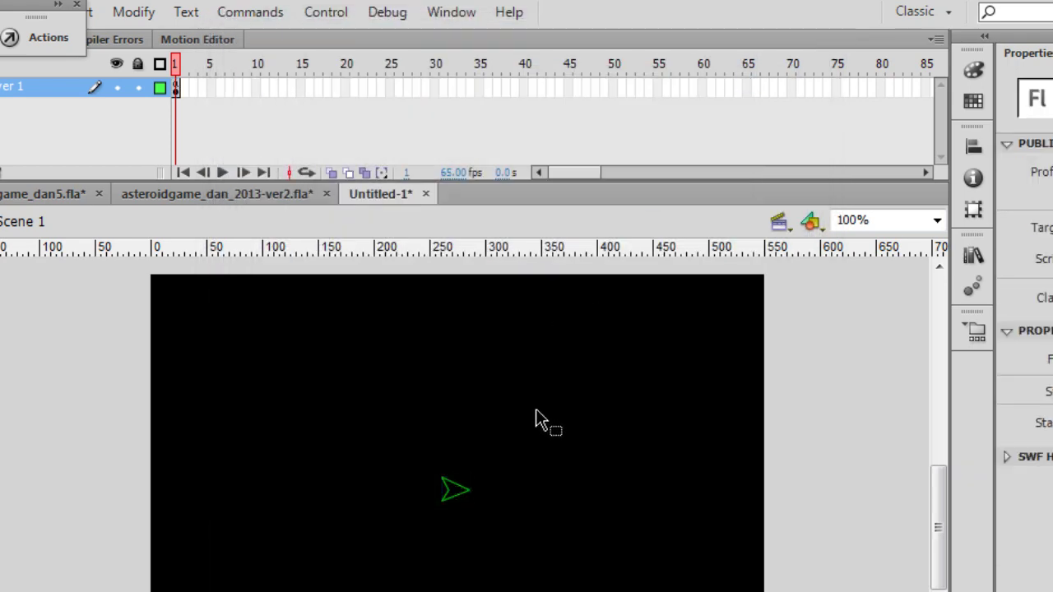
click(457, 494)
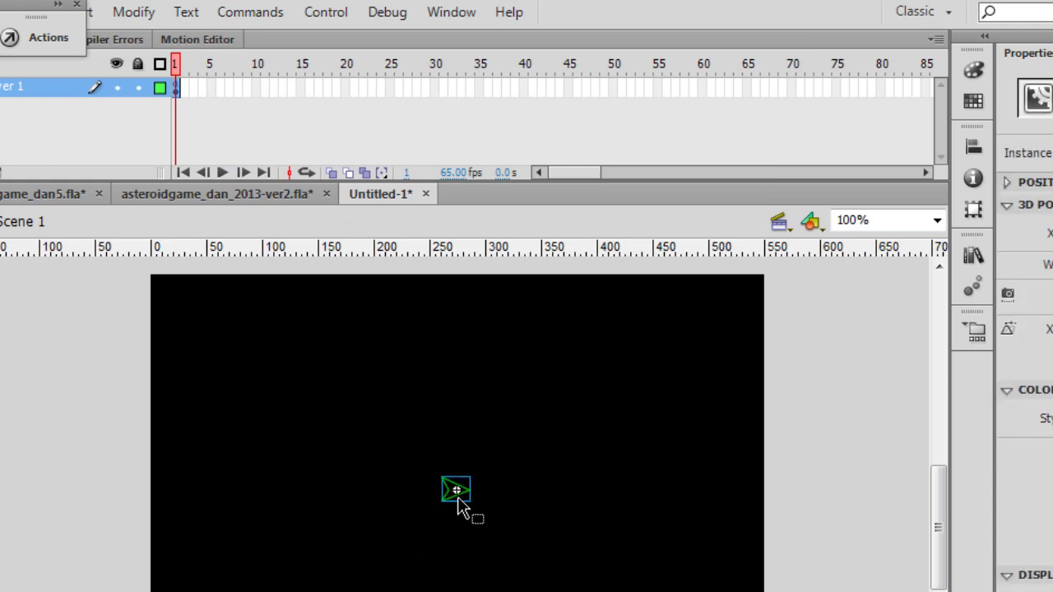
click(458, 568)
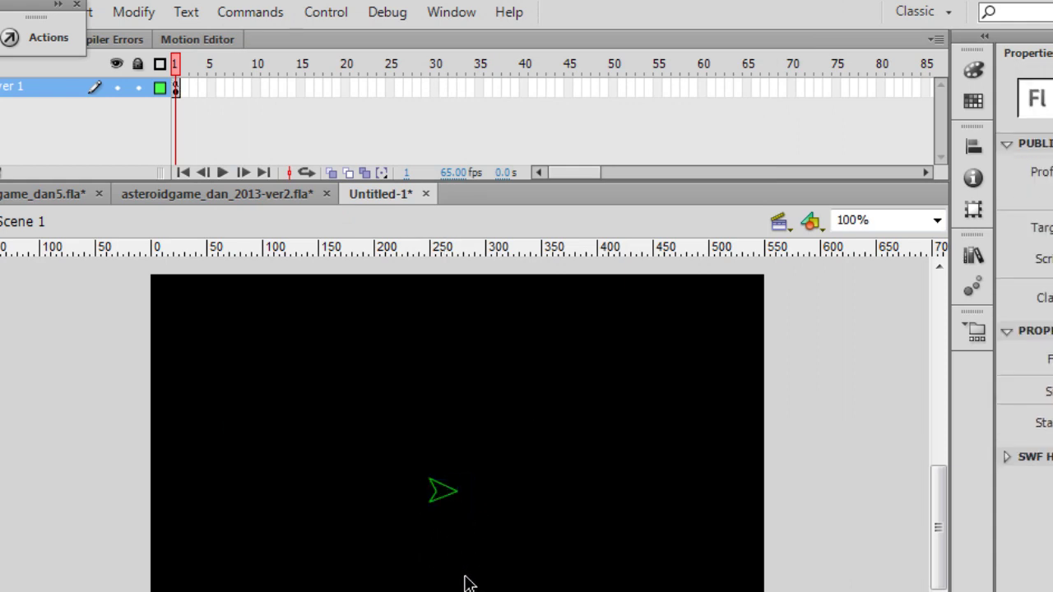
click(441, 498)
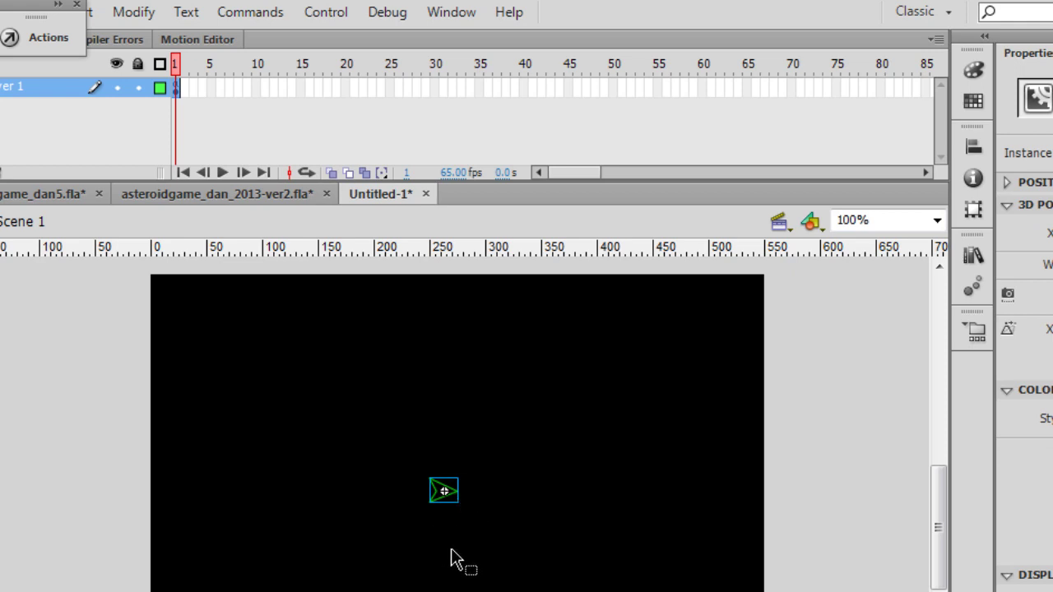
key(Delete)
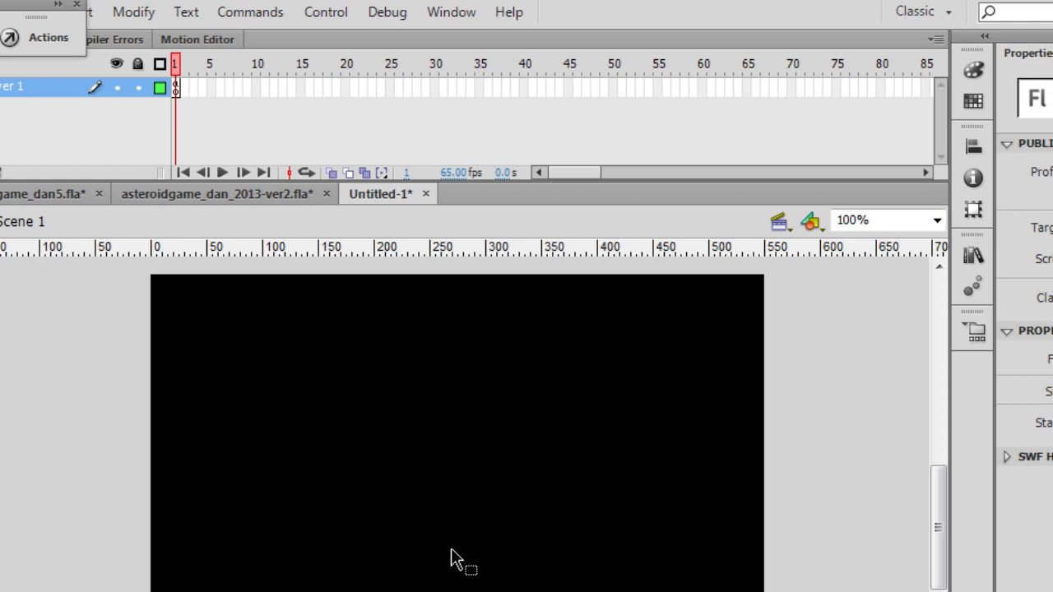
Check mc-ship's linkage properties in the Library, then collapse the Library
click(972, 256)
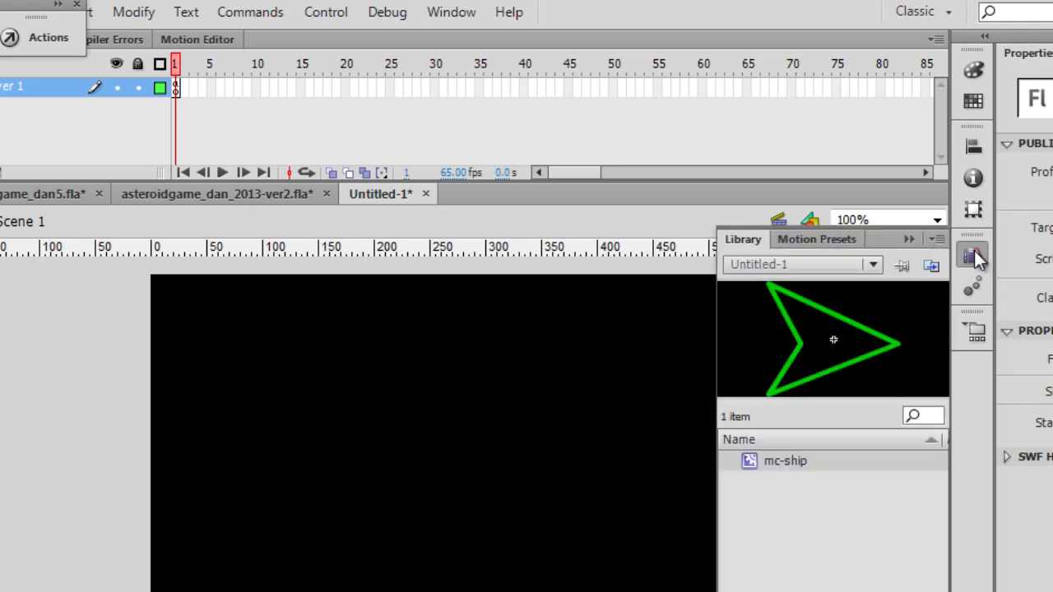
click(751, 465)
right_click(751, 465)
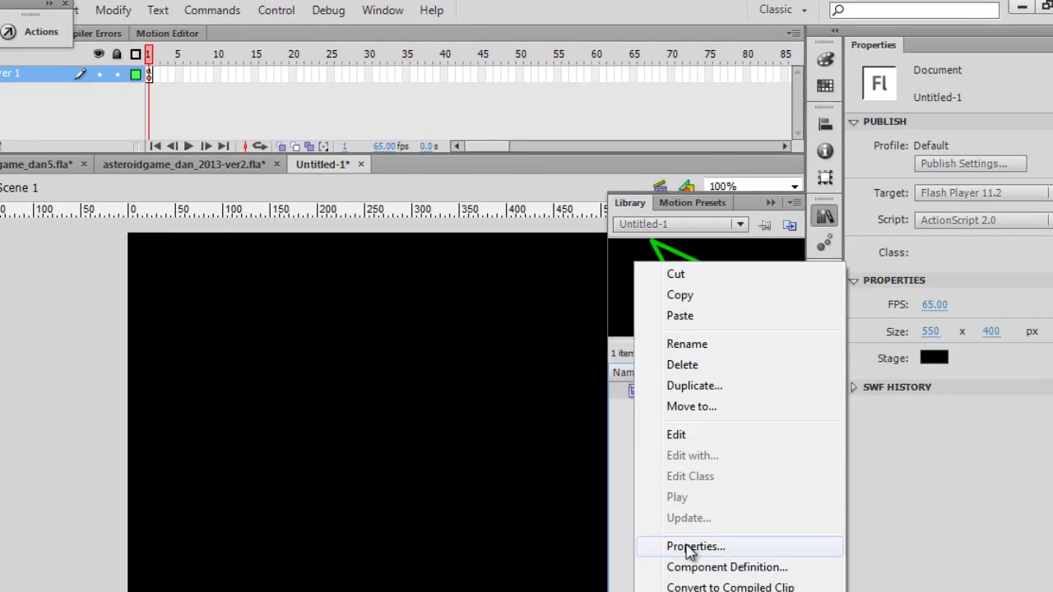
click(693, 547)
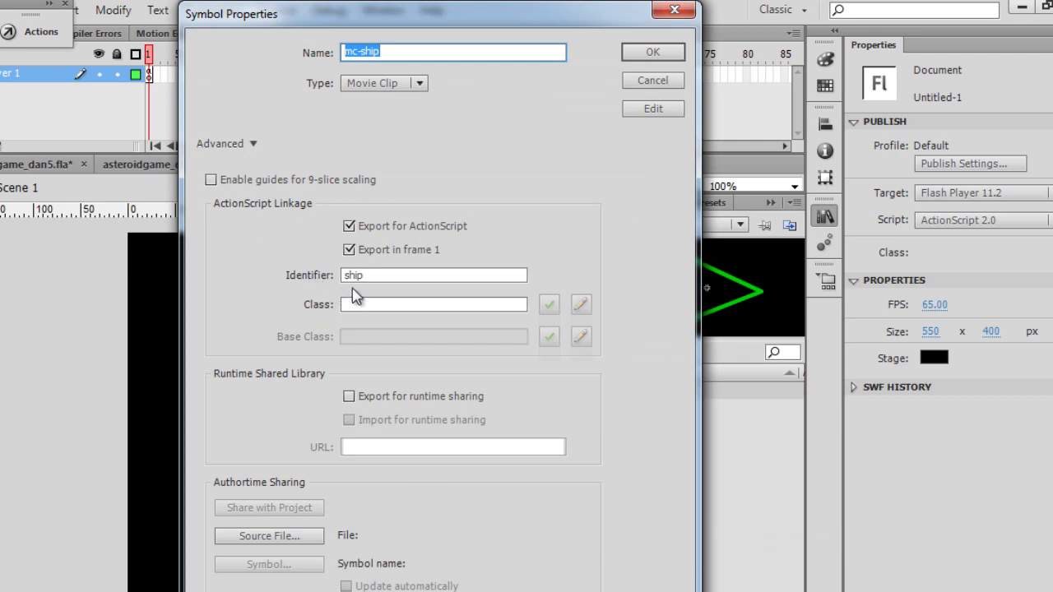
click(652, 52)
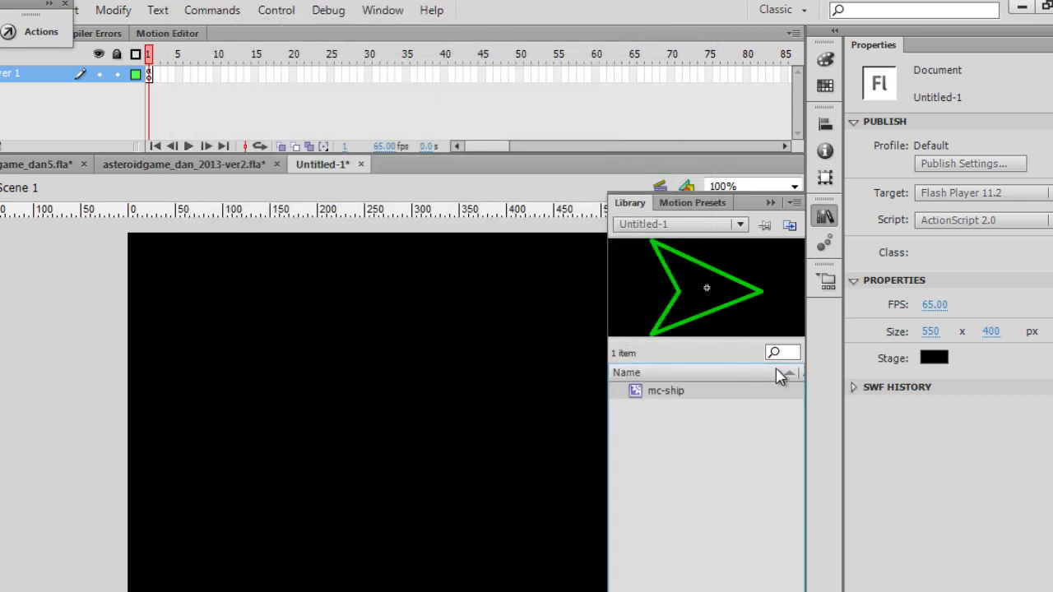
drag(707, 313, 759, 218)
click(771, 204)
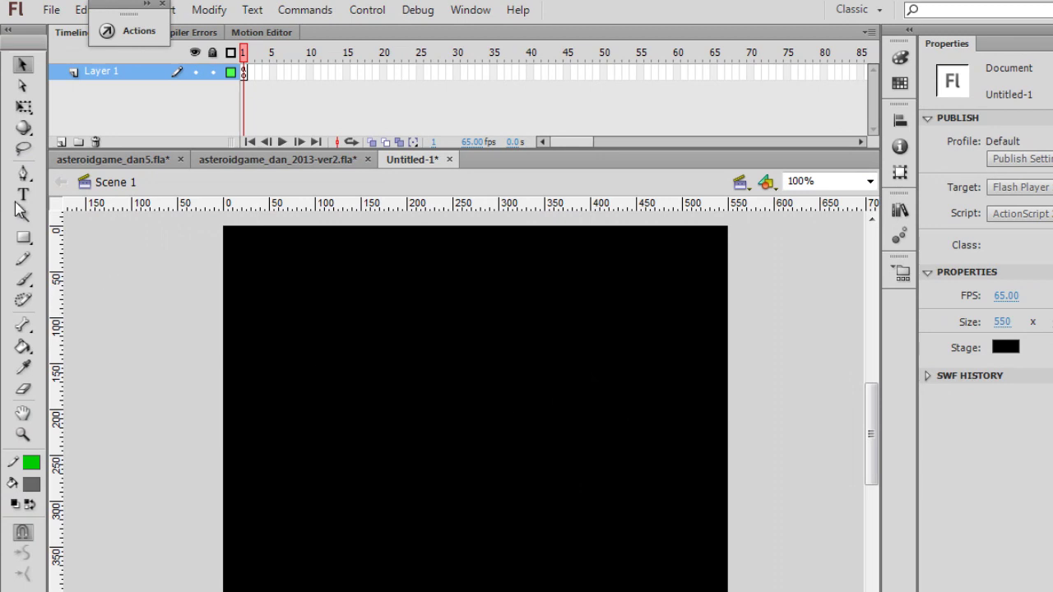
Draw a closed, jagged green asteroid outline from connected straight line segments near stage centre
click(23, 217)
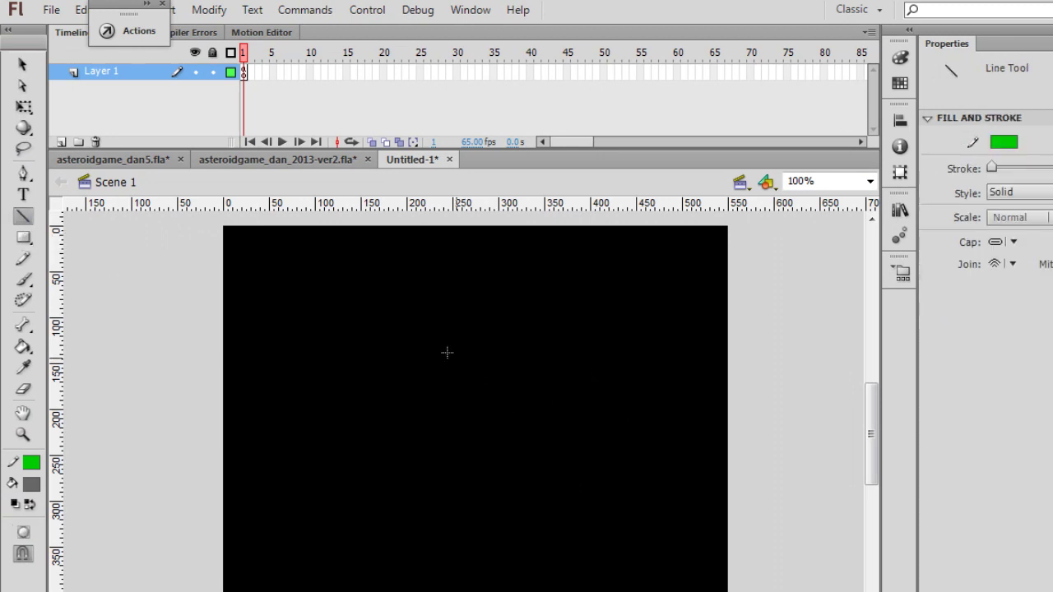
mouse_move(445, 355)
mouse_down()
mouse_move(409, 376)
mouse_move(422, 373)
mouse_move(427, 427)
mouse_move(449, 429)
mouse_up()
drag(449, 428, 458, 413)
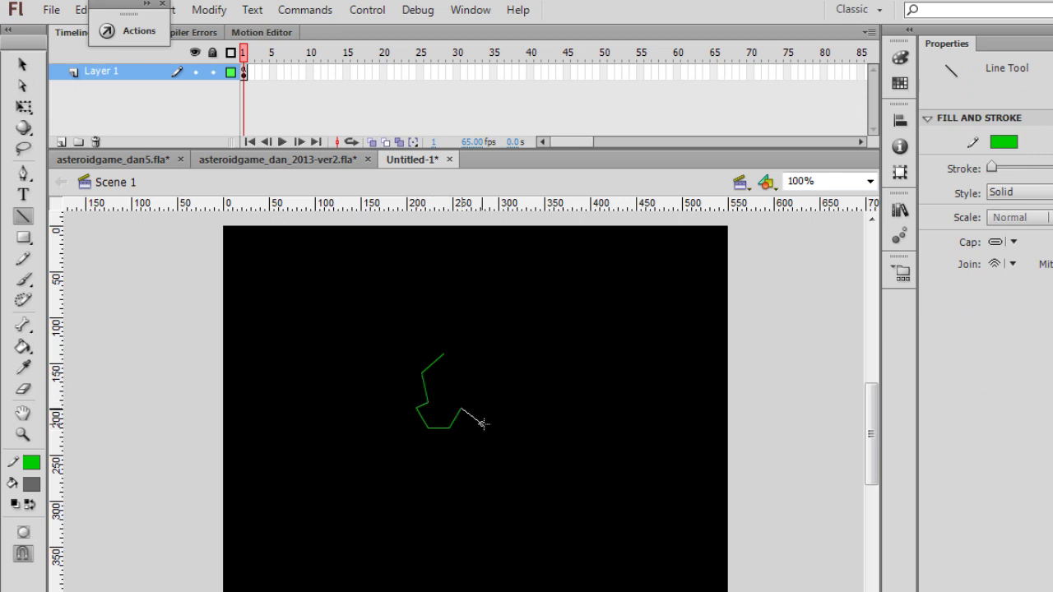
mouse_move(484, 424)
mouse_down()
mouse_move(501, 393)
mouse_move(493, 377)
mouse_move(474, 350)
mouse_move(443, 354)
mouse_up()
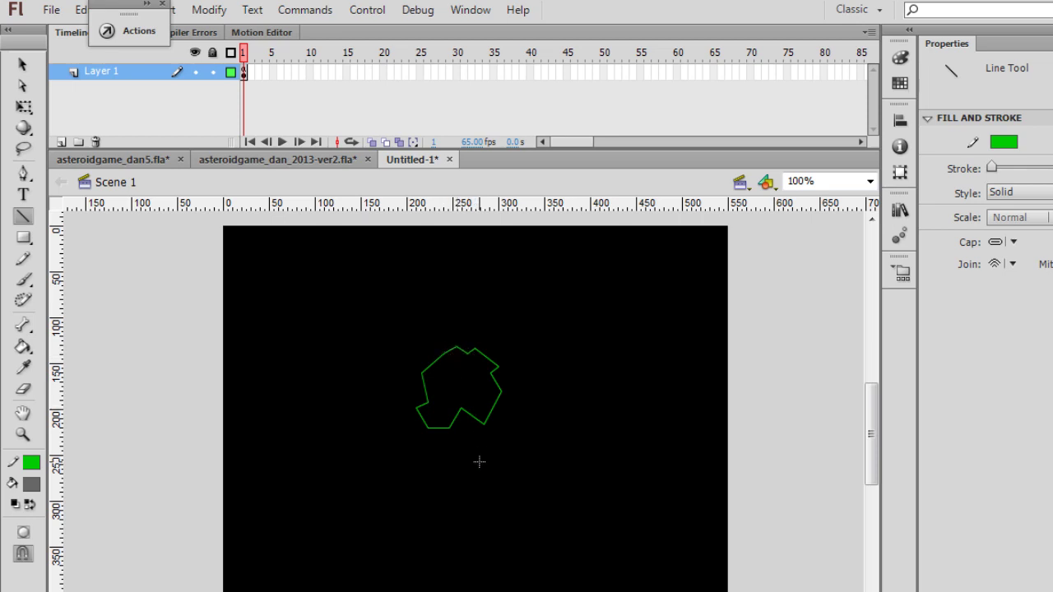
Drag an outline corner inward to dent the asteroid's left side
click(22, 64)
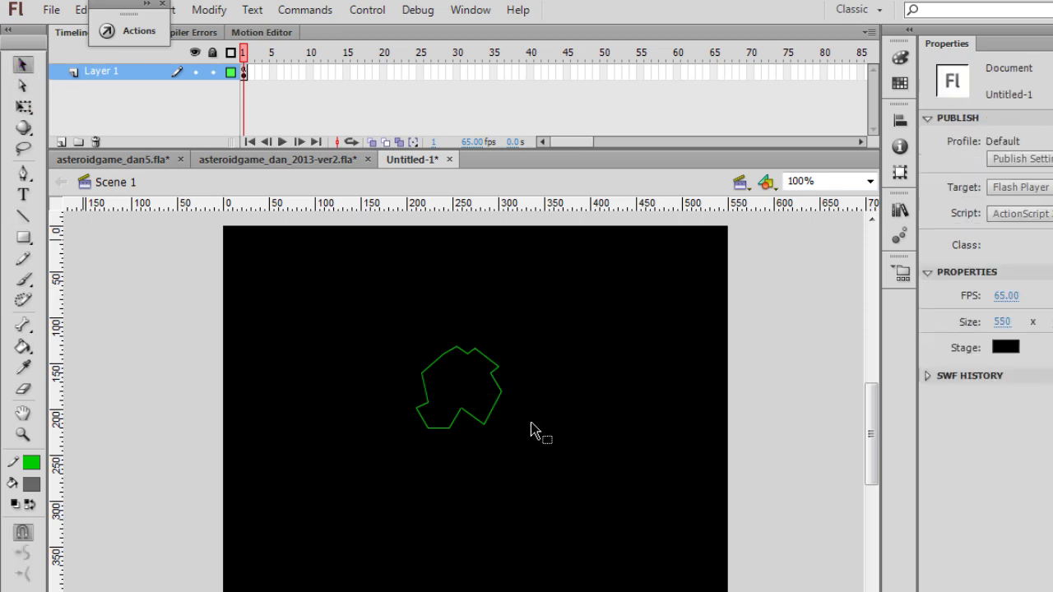
double_click(465, 415)
drag(465, 418, 429, 382)
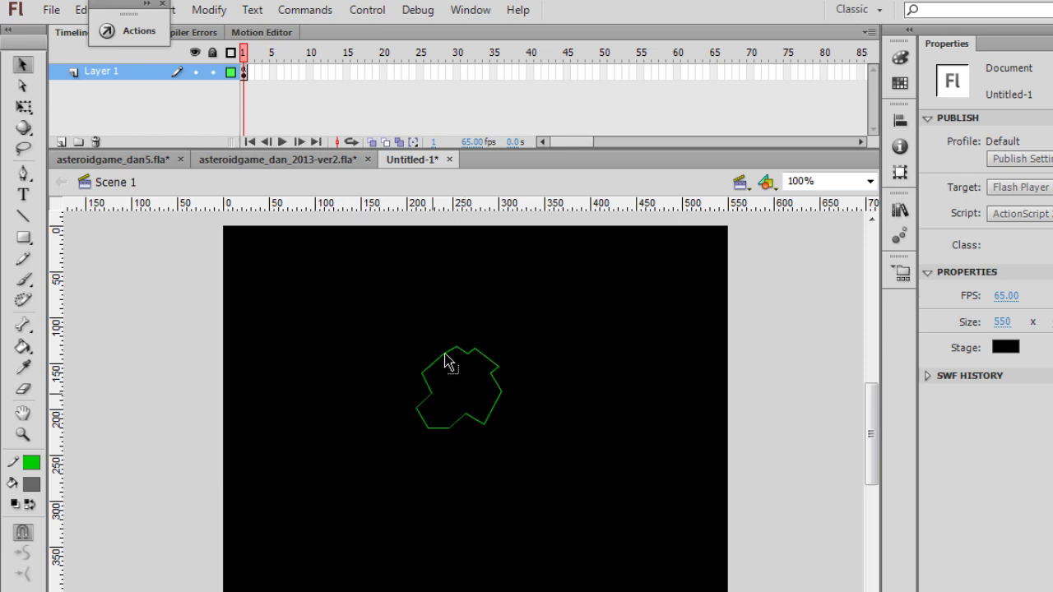
double_click(436, 356)
click(435, 486)
Shift the lower-left corner about 8 px right, then marquee-select the whole outline
drag(419, 417, 423, 420)
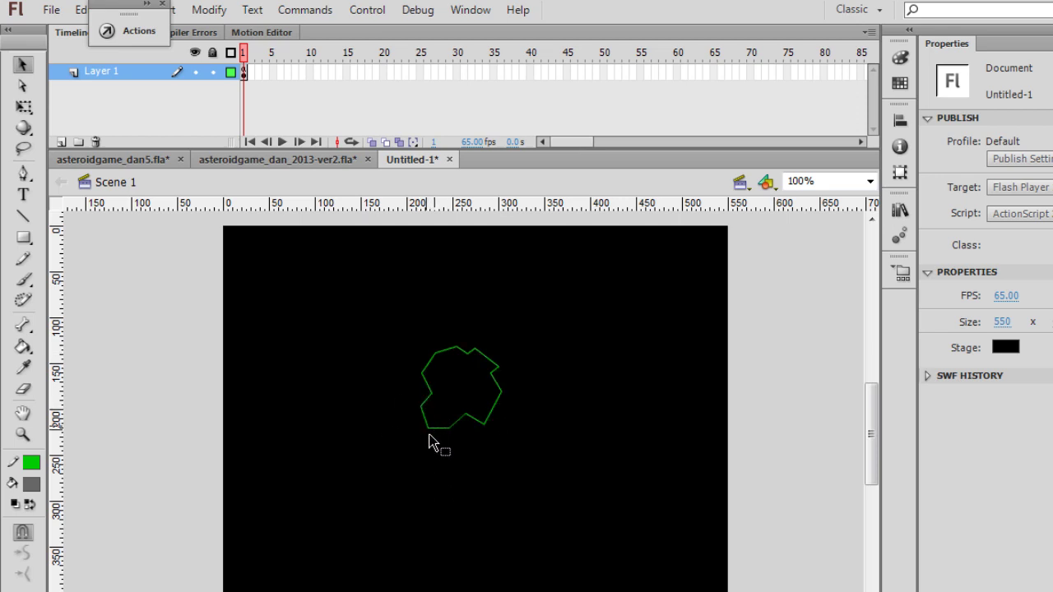
drag(427, 429, 434, 428)
double_click(466, 417)
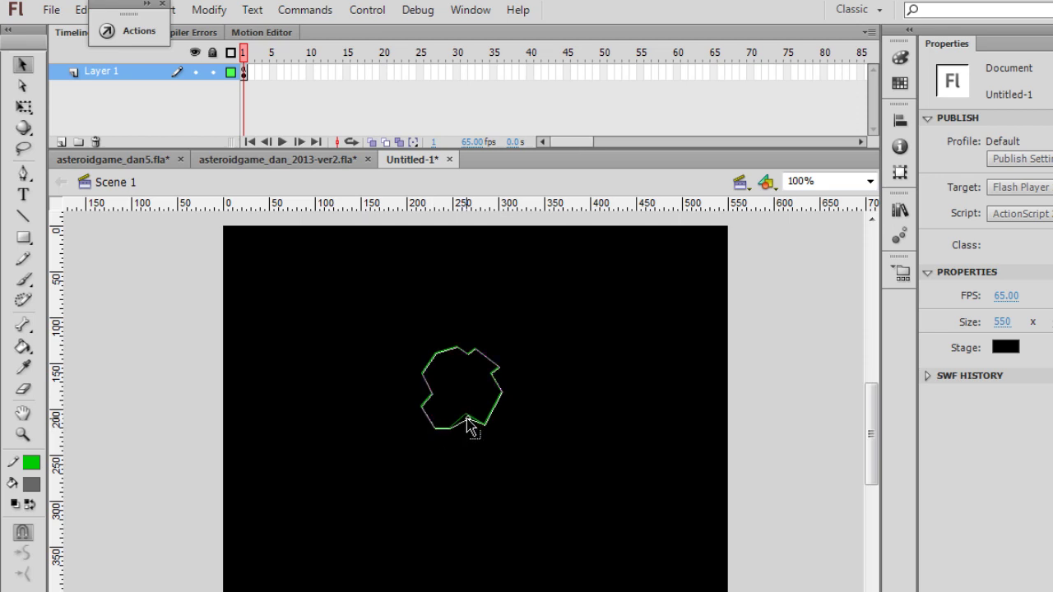
click(486, 459)
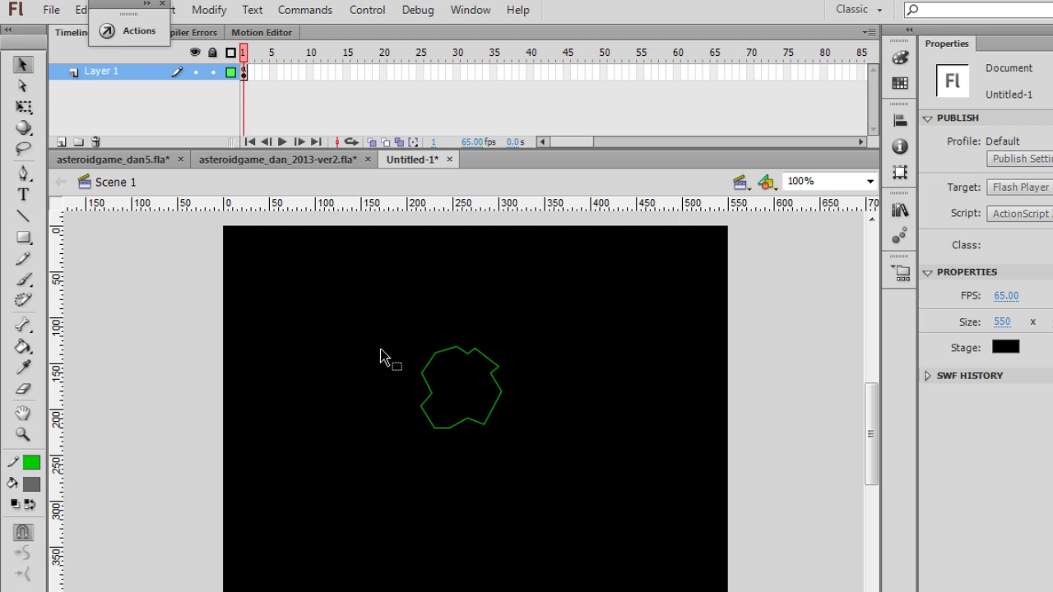
drag(371, 320, 581, 488)
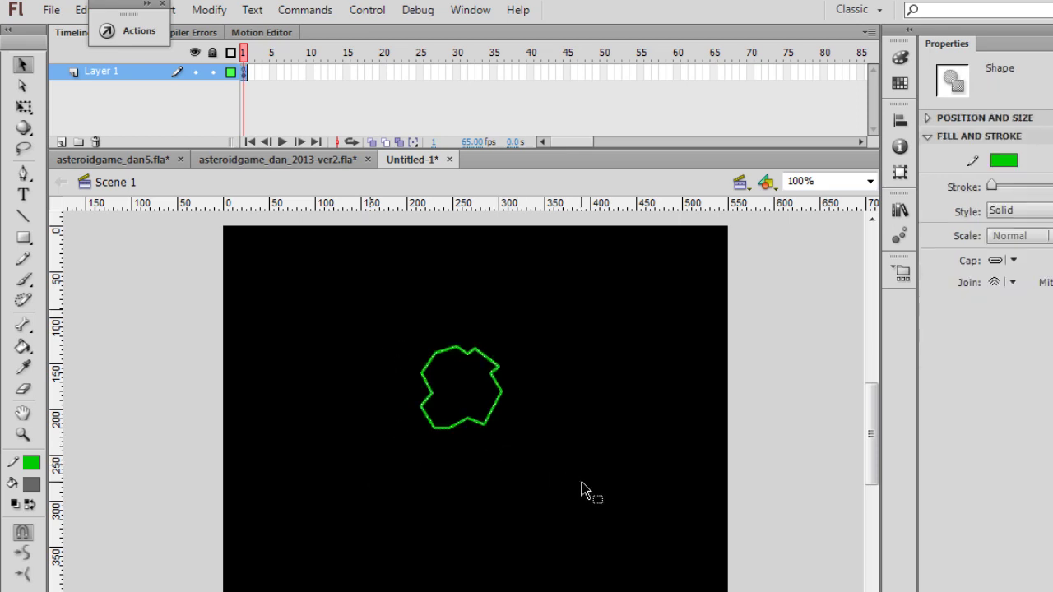
Scale the asteroid outline down in two passes with the Free Transform tool
click(25, 113)
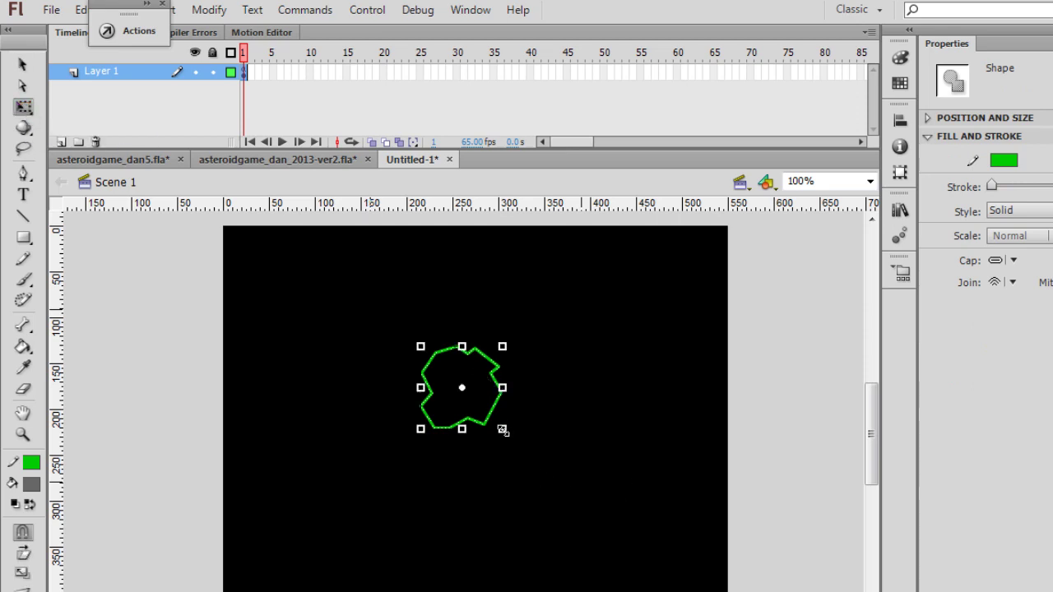
drag(502, 429, 488, 415)
click(526, 449)
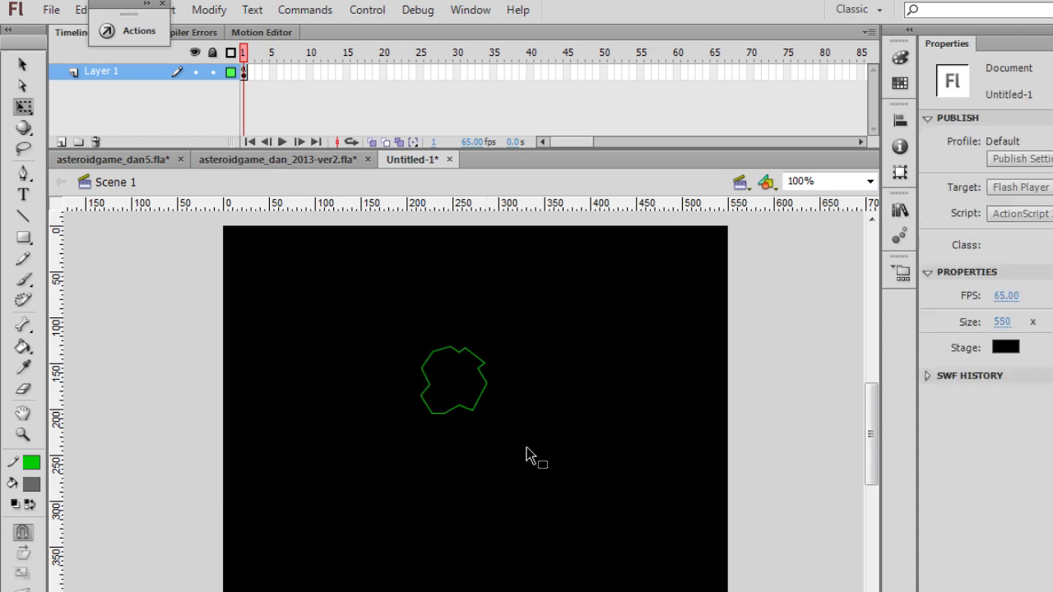
drag(378, 318, 563, 508)
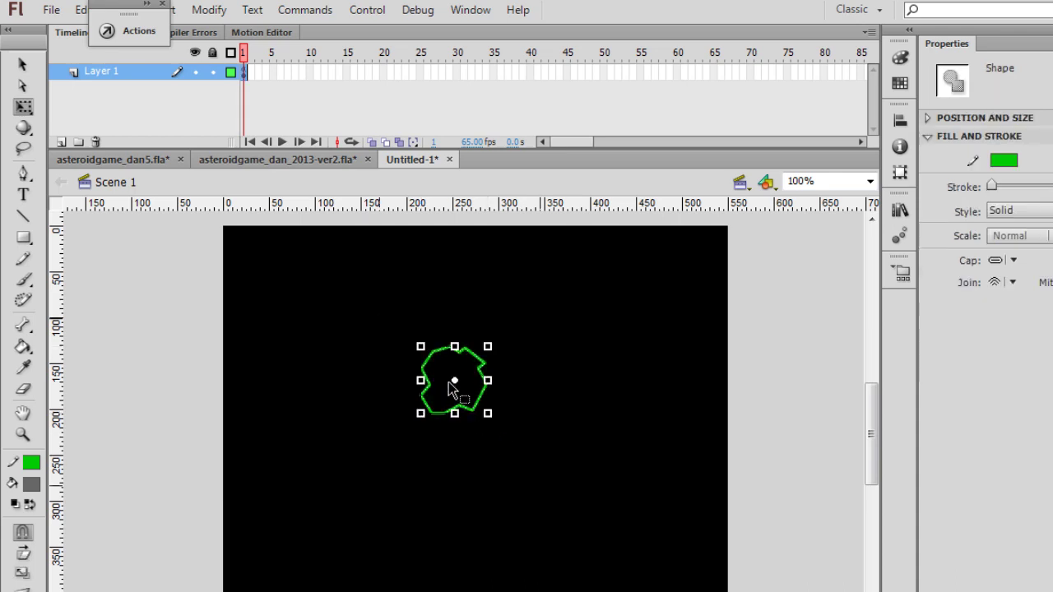
drag(488, 414, 481, 409)
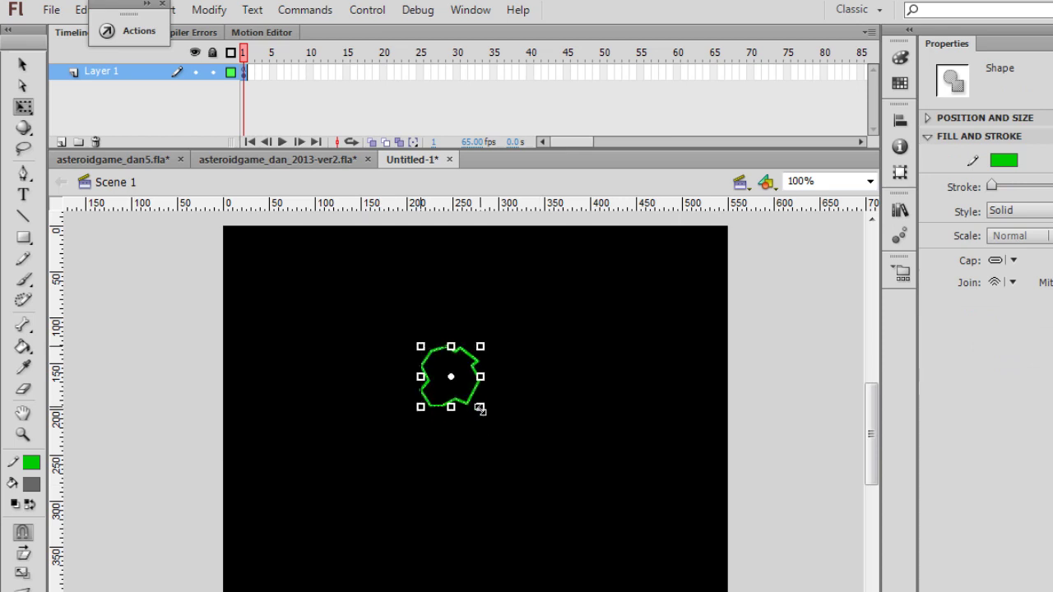
click(538, 432)
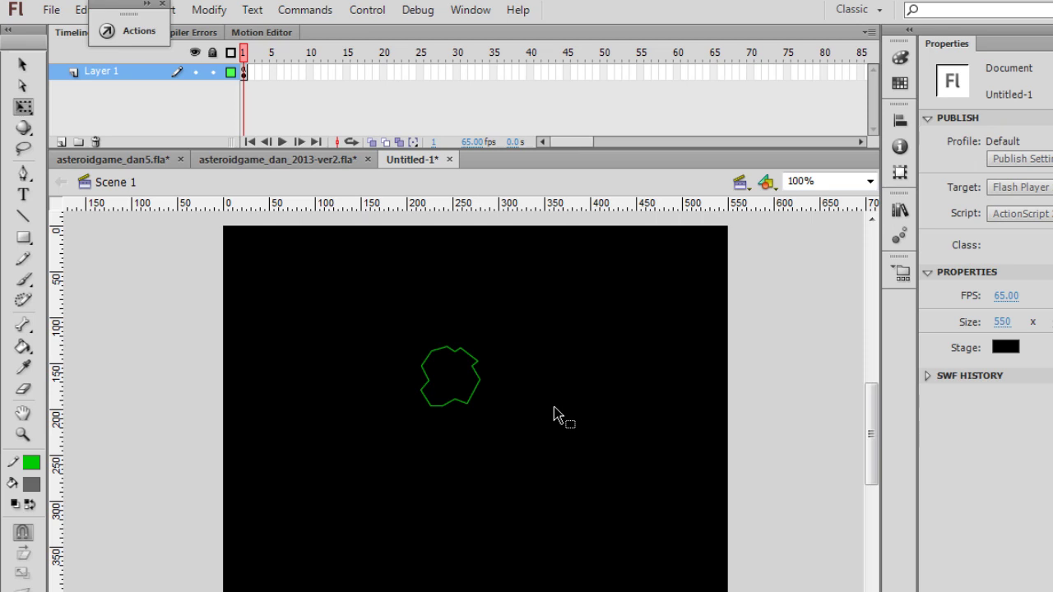
Reselect the shrunken asteroid outline with a marquee for further resizing
double_click(432, 407)
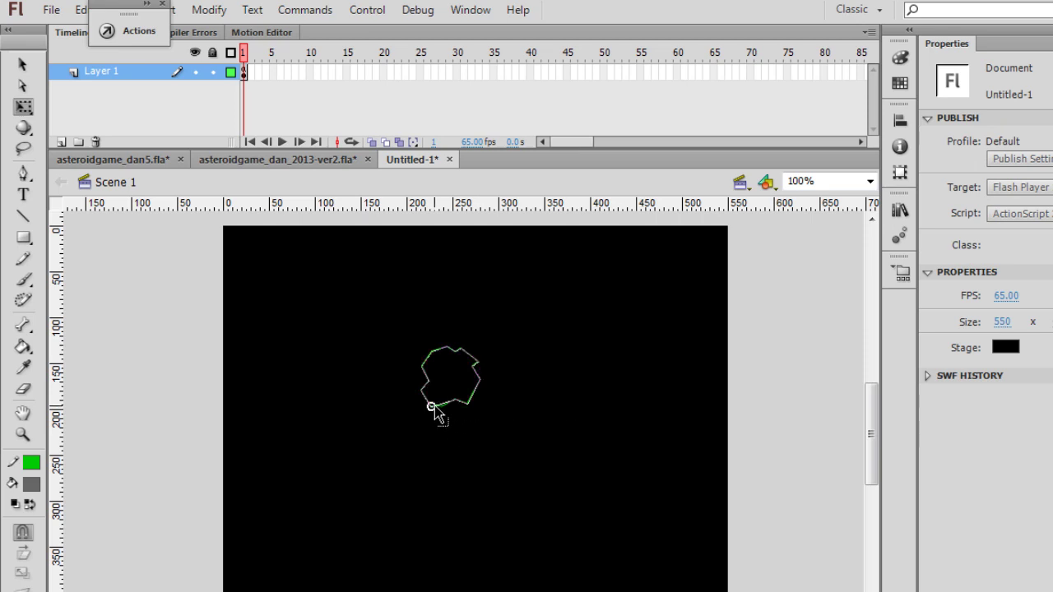
click(477, 451)
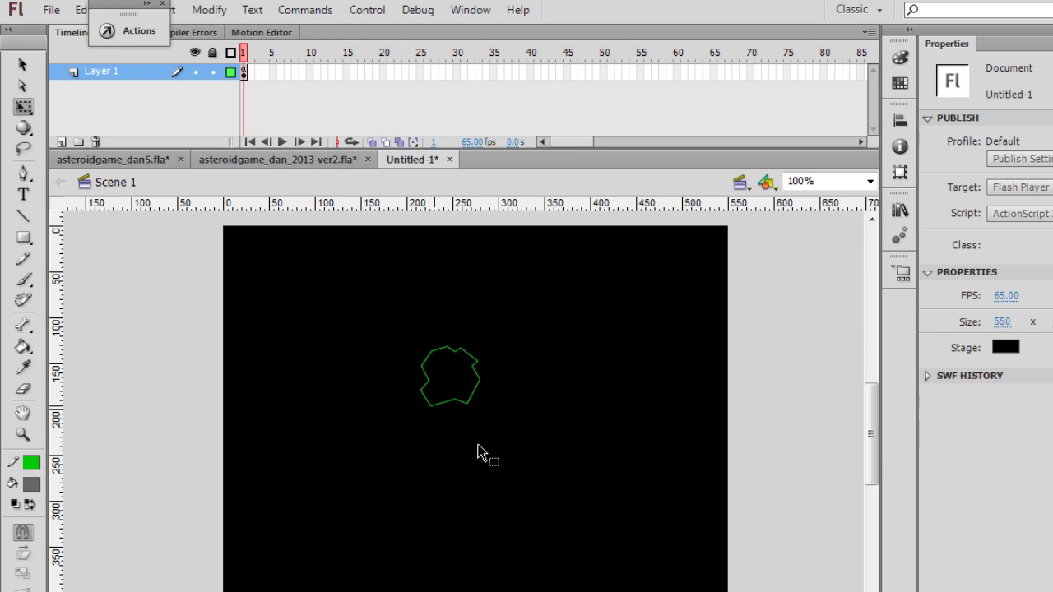
double_click(440, 406)
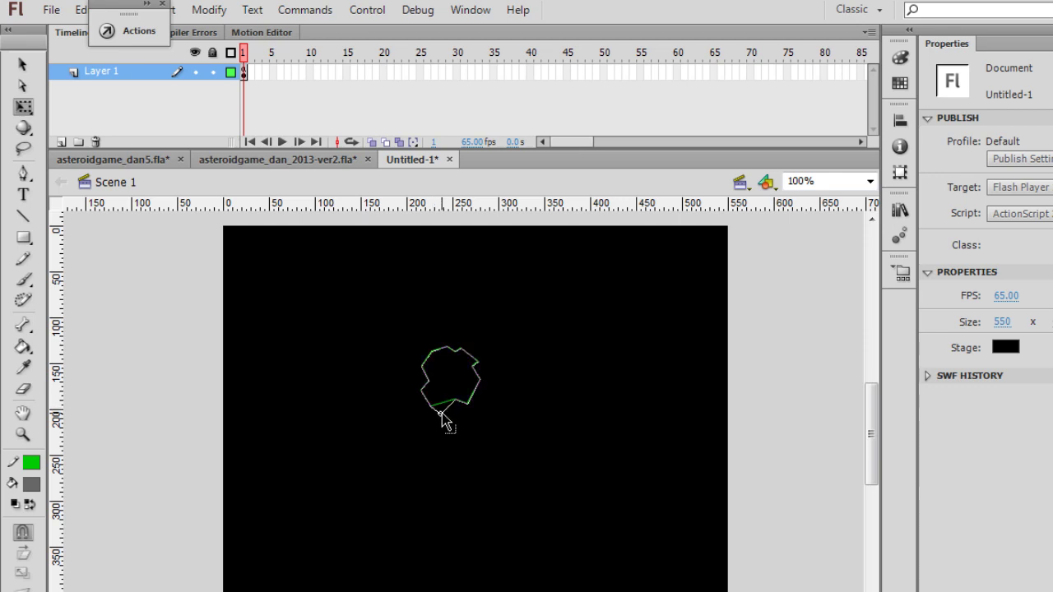
click(444, 424)
drag(390, 343, 478, 404)
Fill the asteroid's interior with dark grey using the Paint Bucket
click(514, 421)
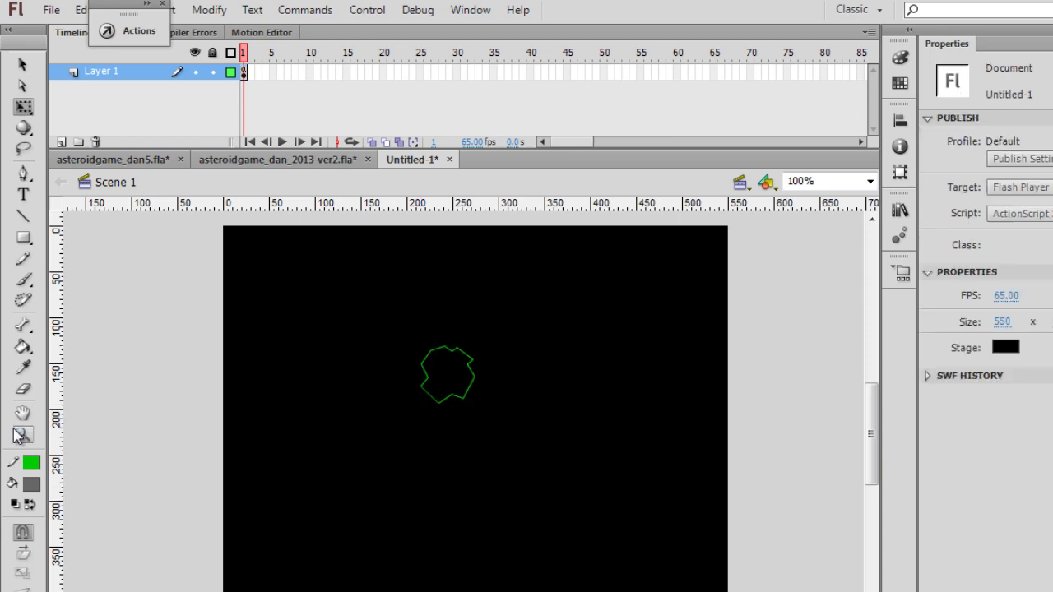
click(23, 346)
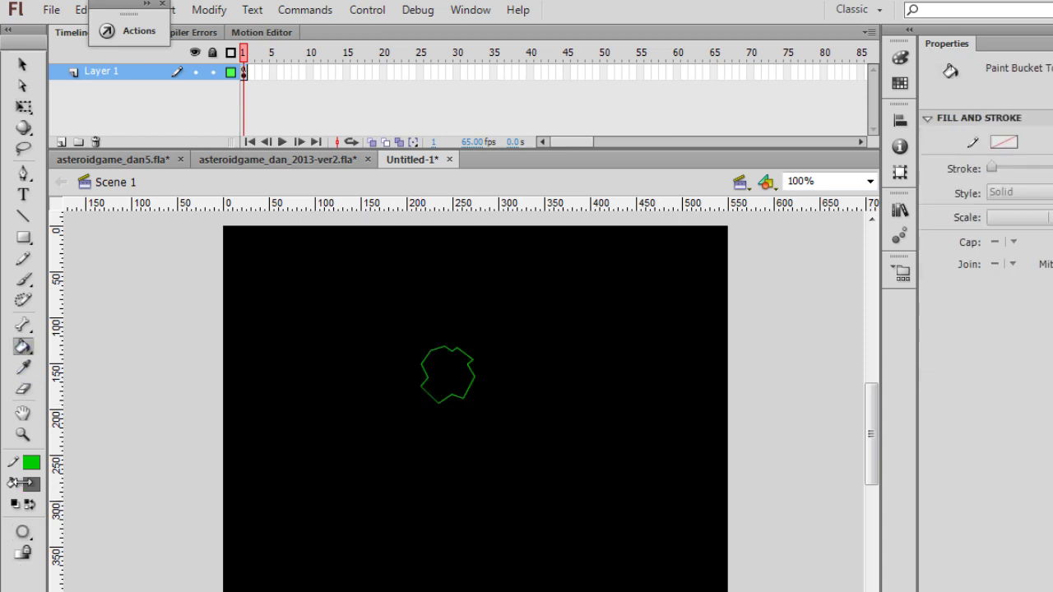
click(460, 375)
click(32, 483)
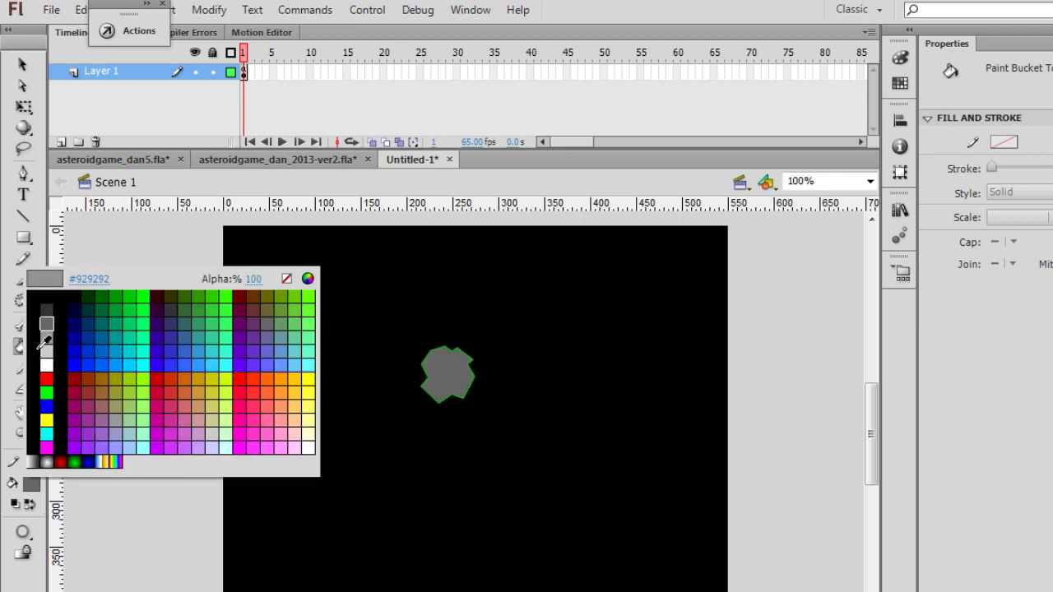
click(47, 310)
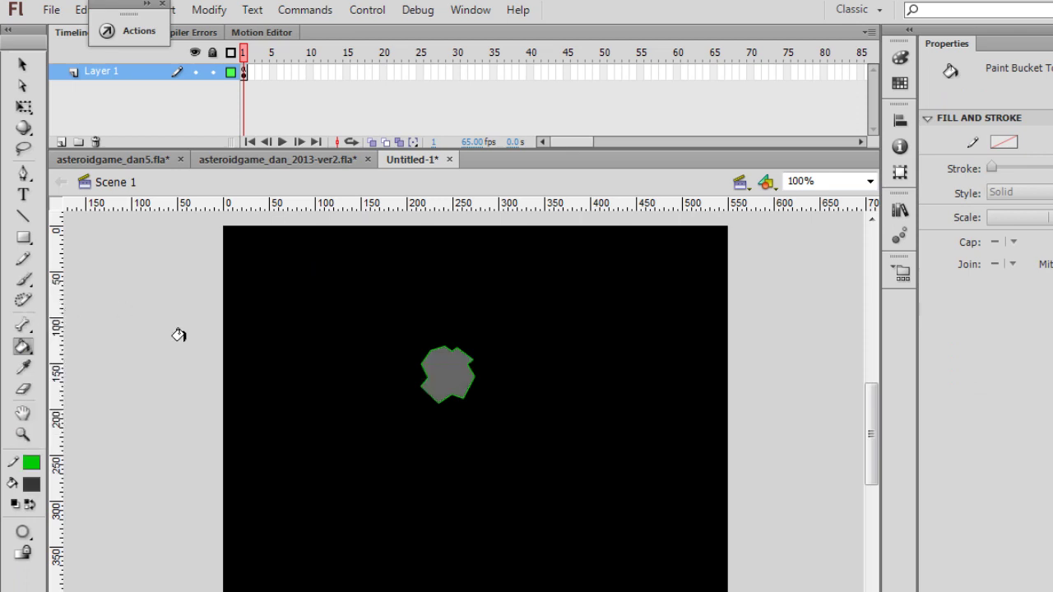
click(435, 365)
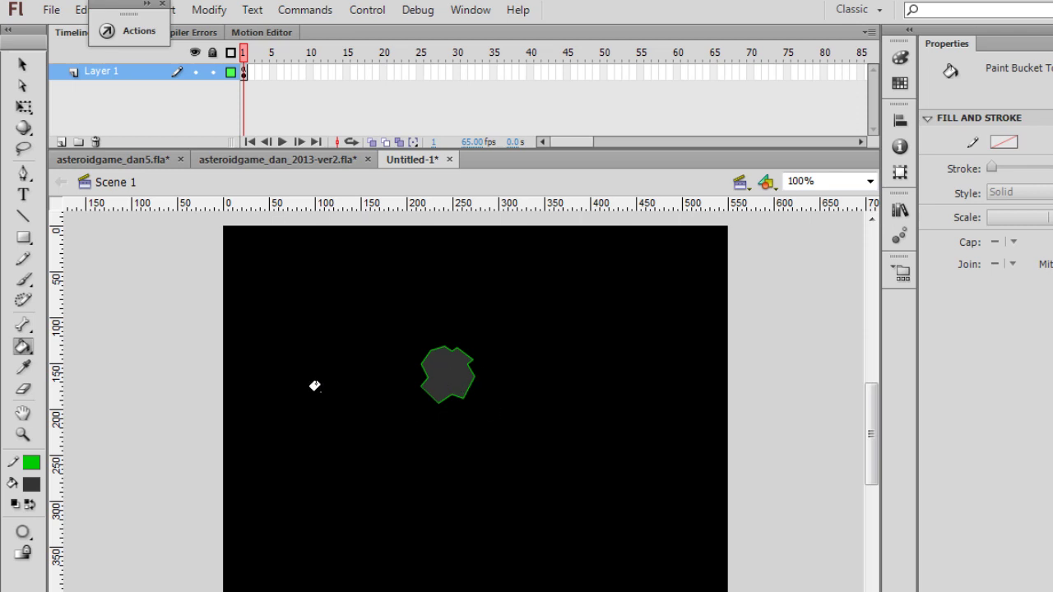
Convert the filled asteroid into movie clip 'mc-asteroid', exported for ActionScript with identifier 'asteroid'
click(22, 65)
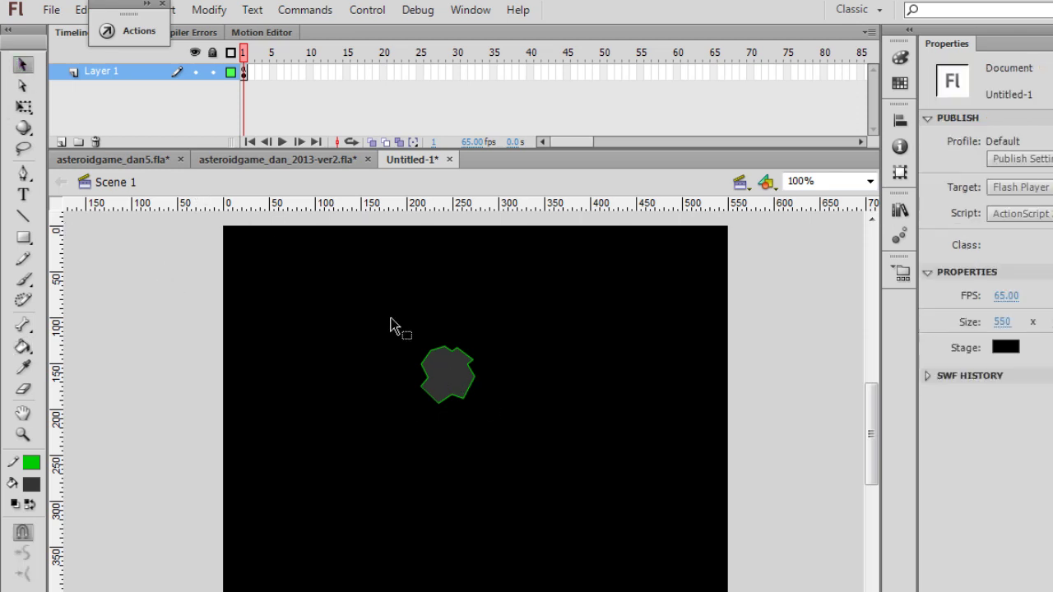
drag(387, 323, 502, 452)
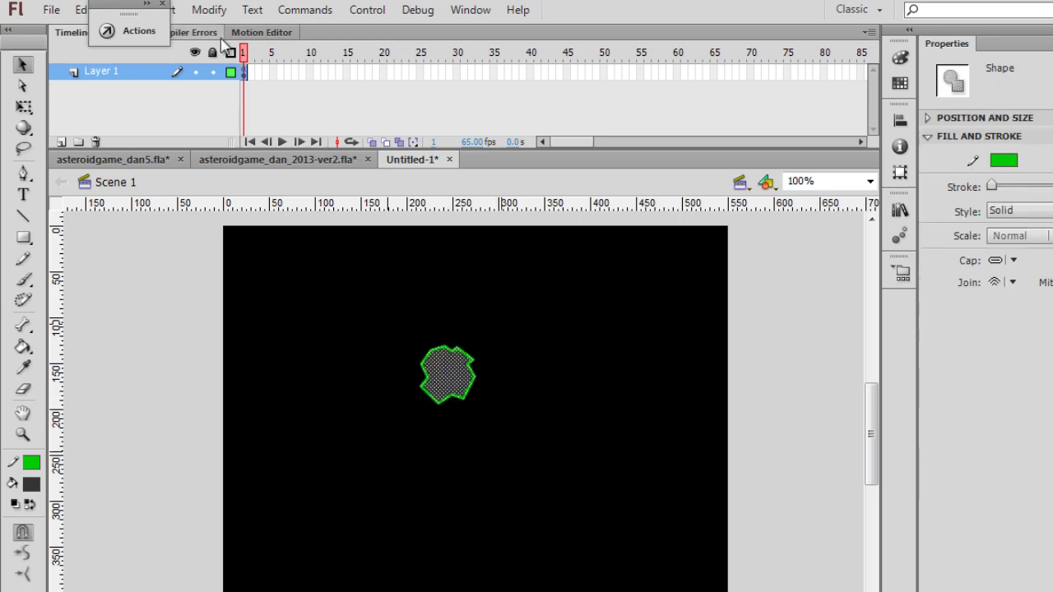
click(209, 10)
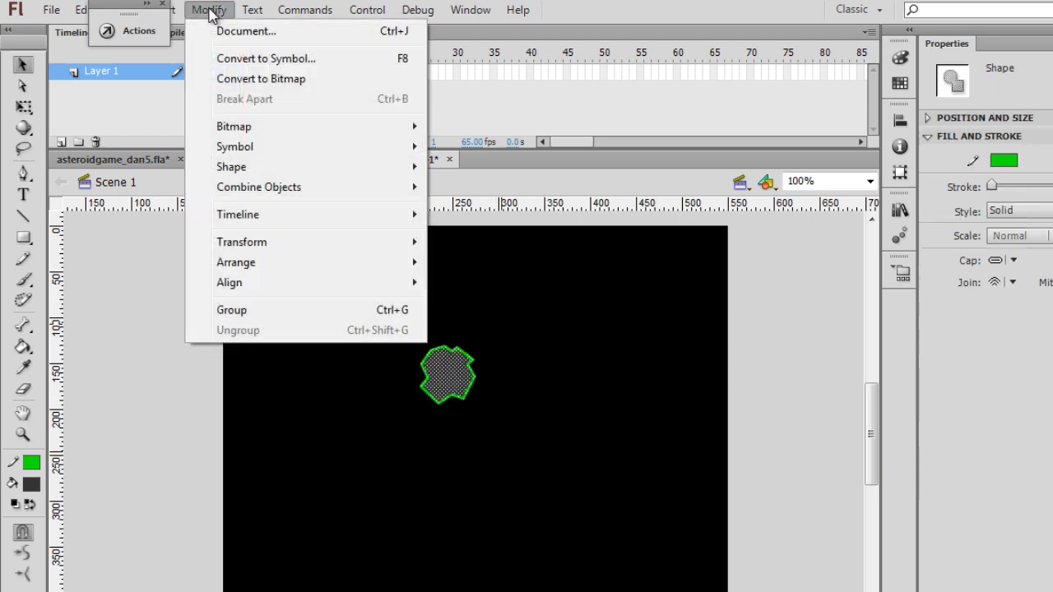
click(251, 61)
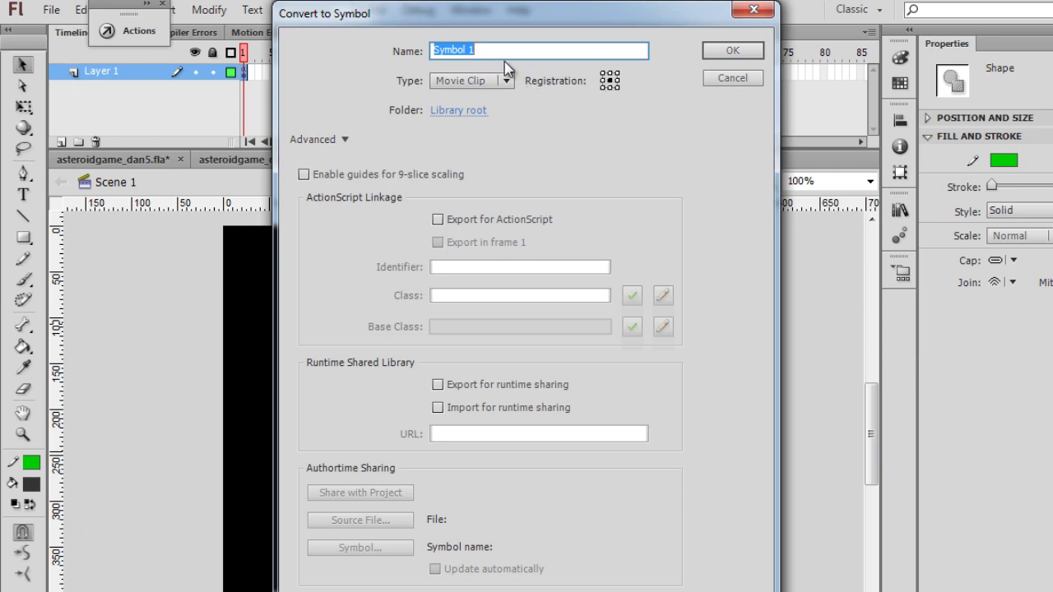
text(mc-asteroid)
click(437, 219)
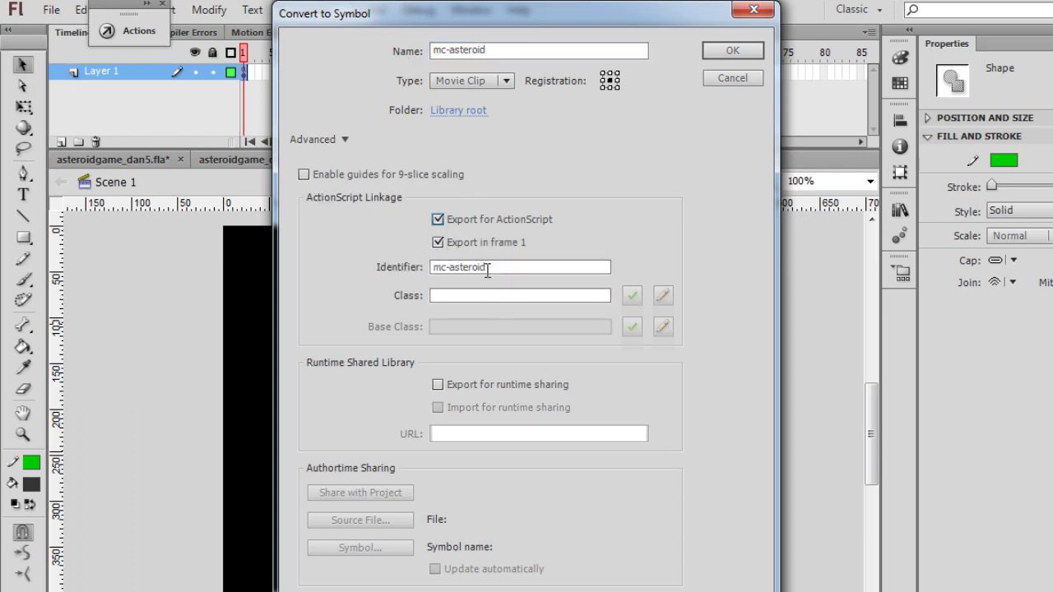
click(450, 271)
key(BackSpace)
key(BackSpace)
key(BackSpace)
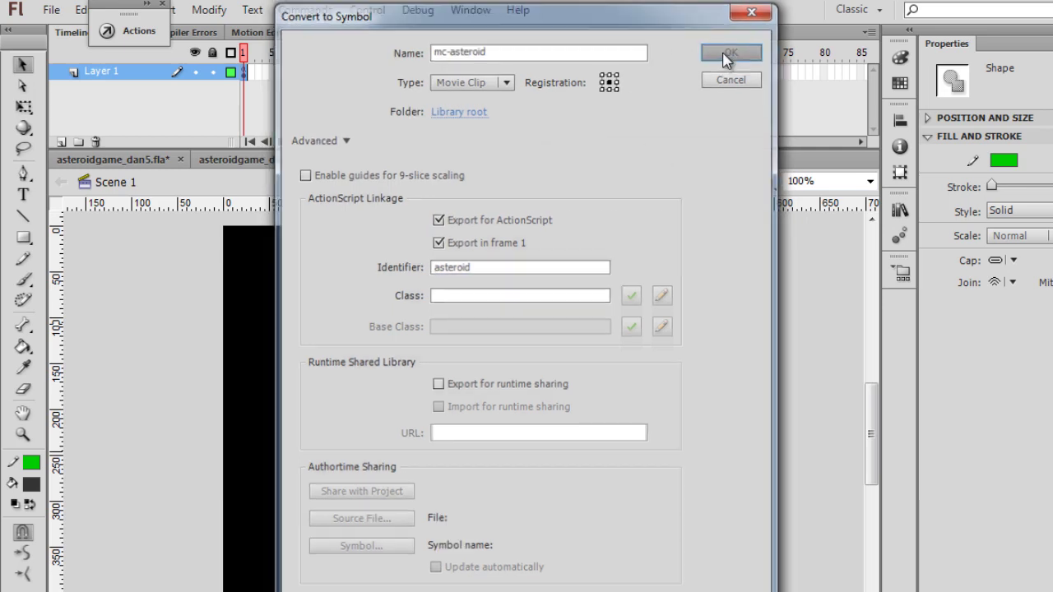
click(731, 52)
click(689, 445)
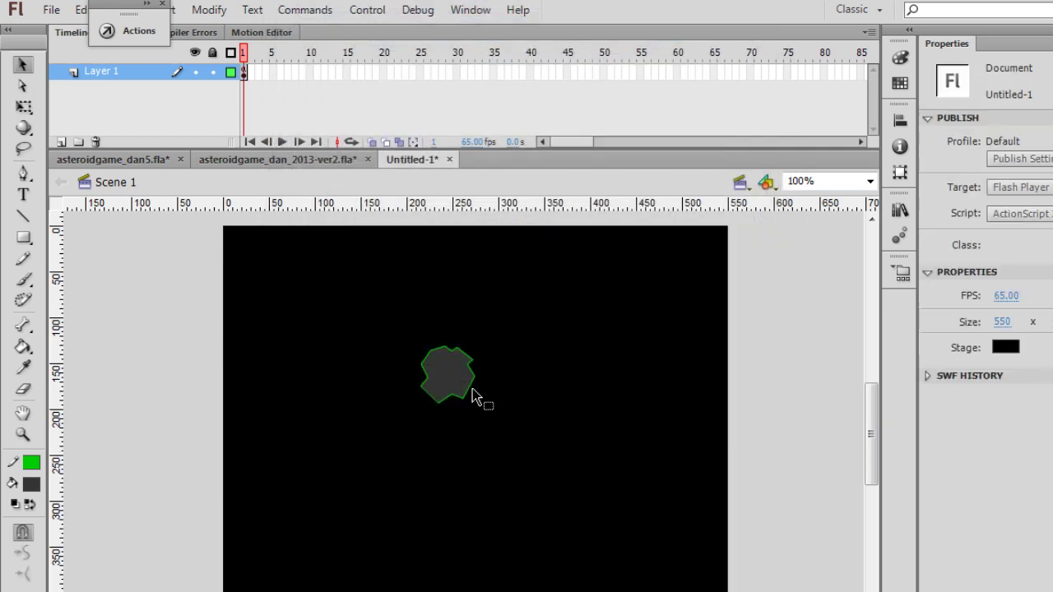
click(468, 393)
Delete the asteroid instance and verify mc-asteroid and mc-ship remain in the Library
key(Delete)
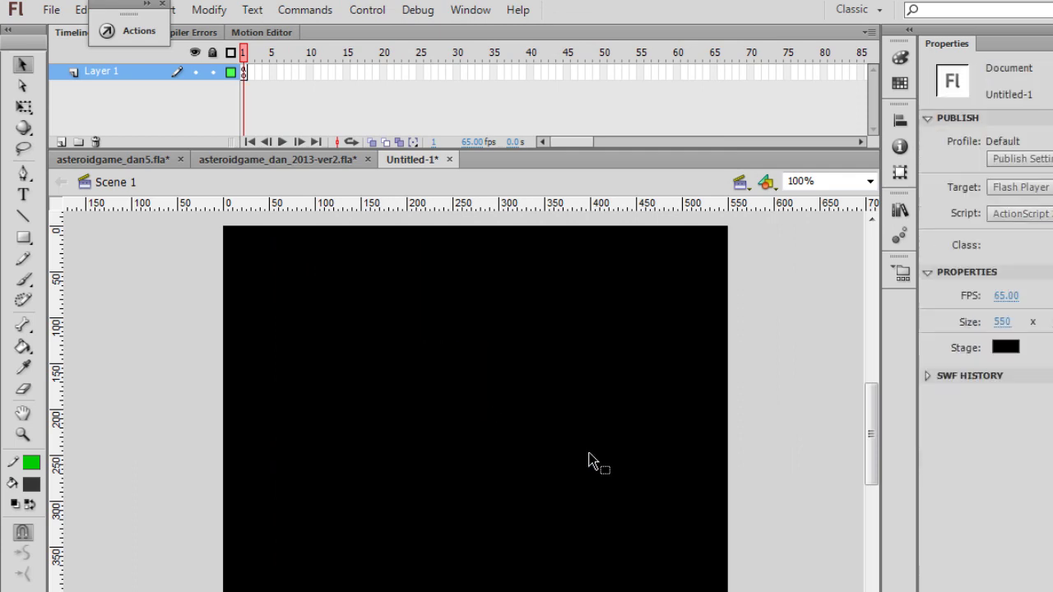
click(900, 210)
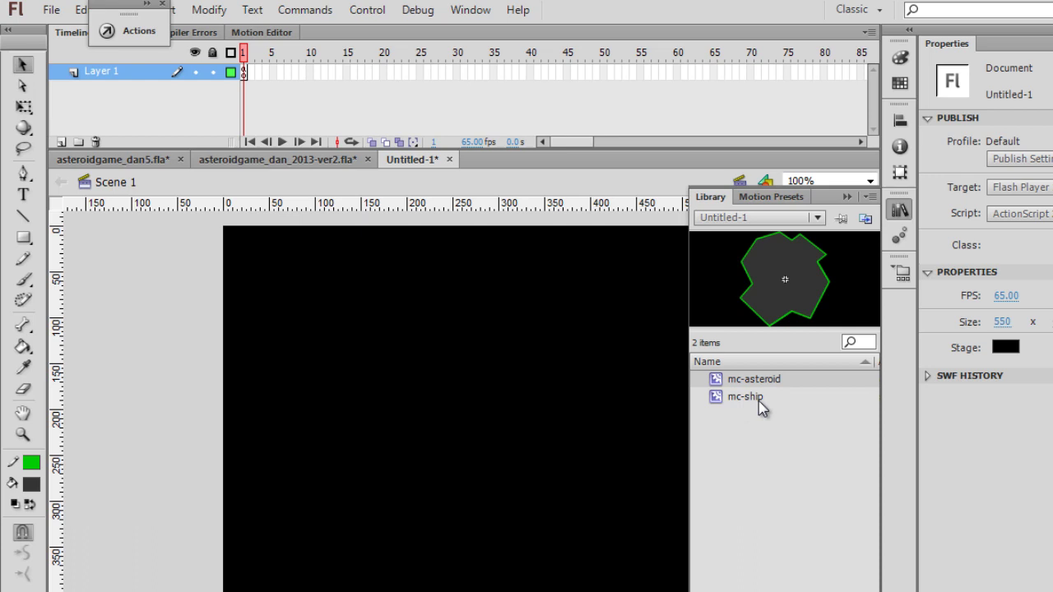
click(898, 212)
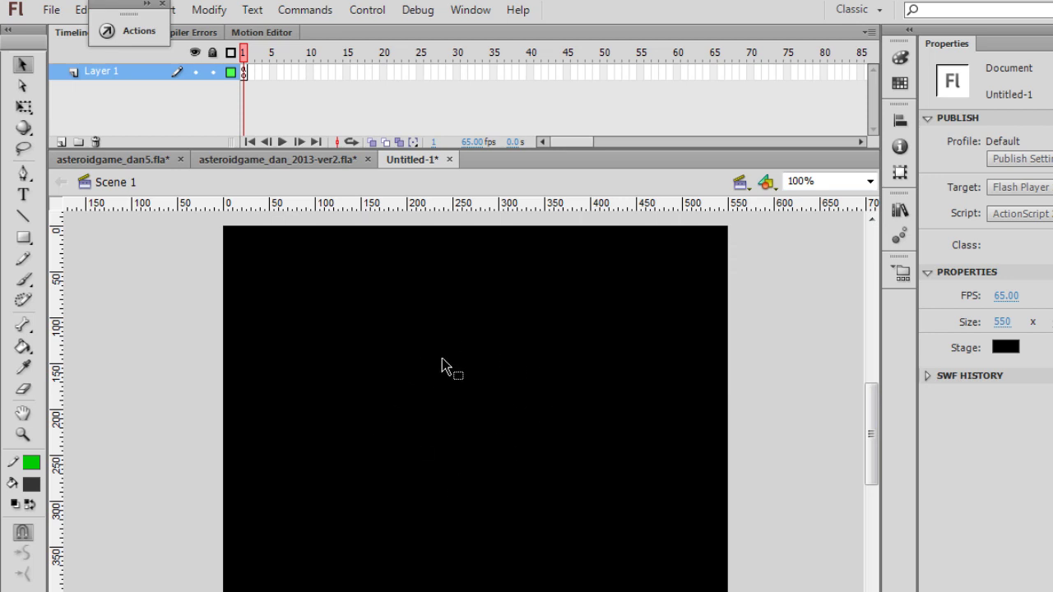
click(54, 10)
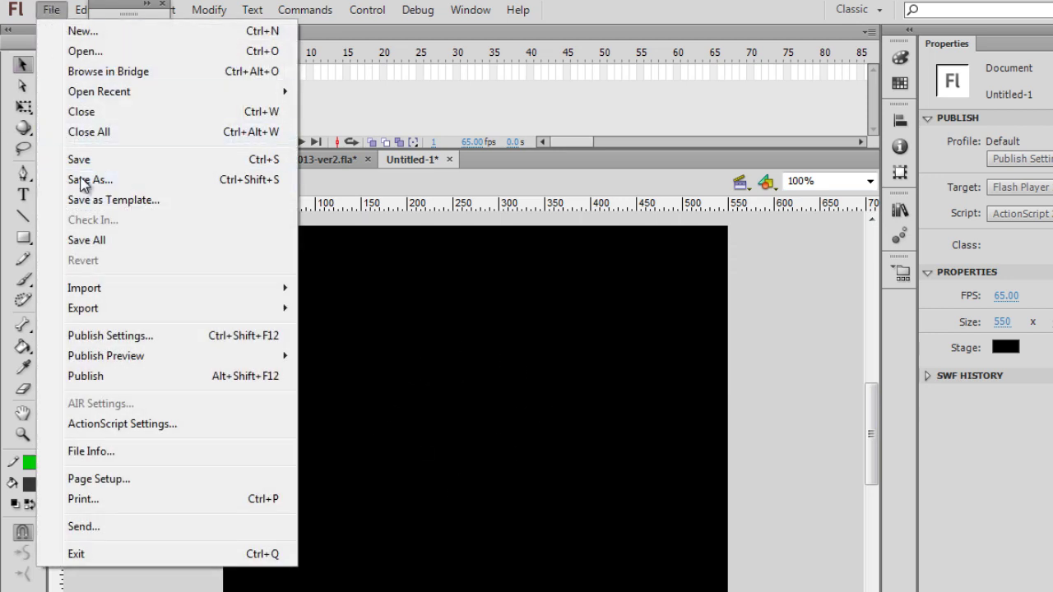